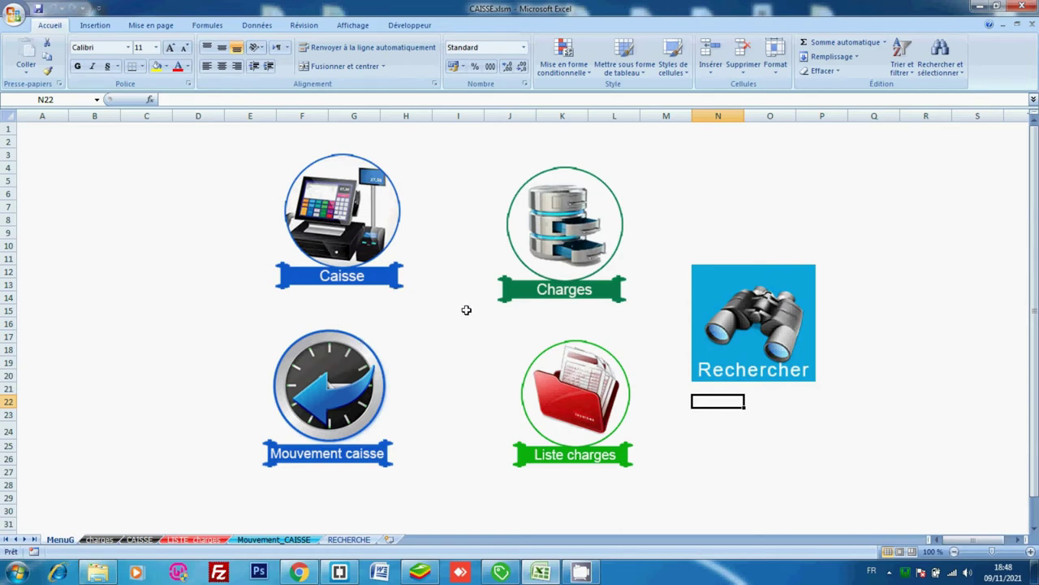
# Step: From the MenuG main menu, open the charges sheet with its Réf-CHARGE and CHARGE entry form
pyautogui.click(560, 225)
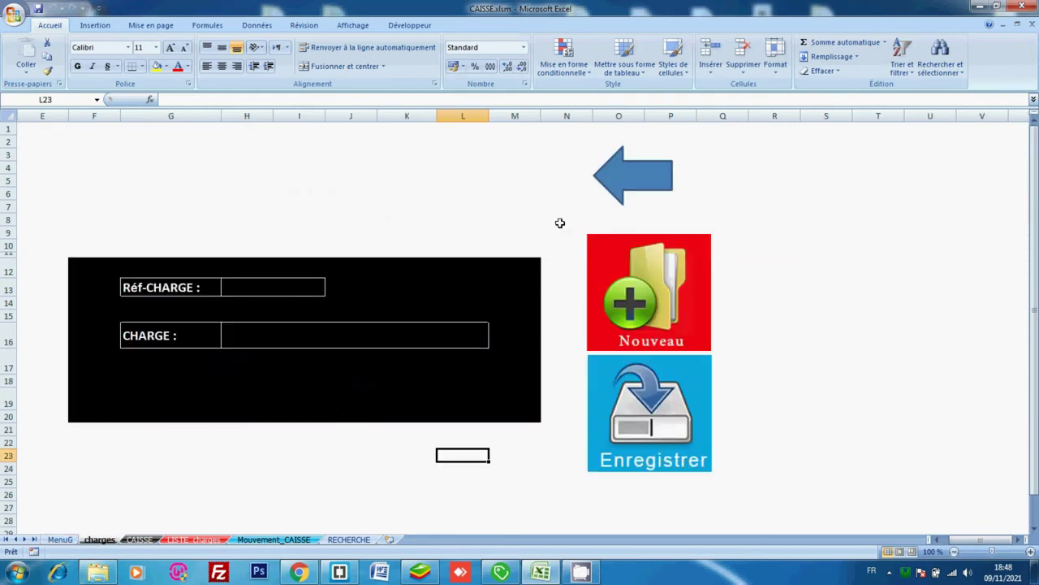
# Step: Enter reference TRS3 with charge name TRANSPOT HONDA ALI, save it with Enregistrer and confirm the message
pyautogui.click(283, 294)
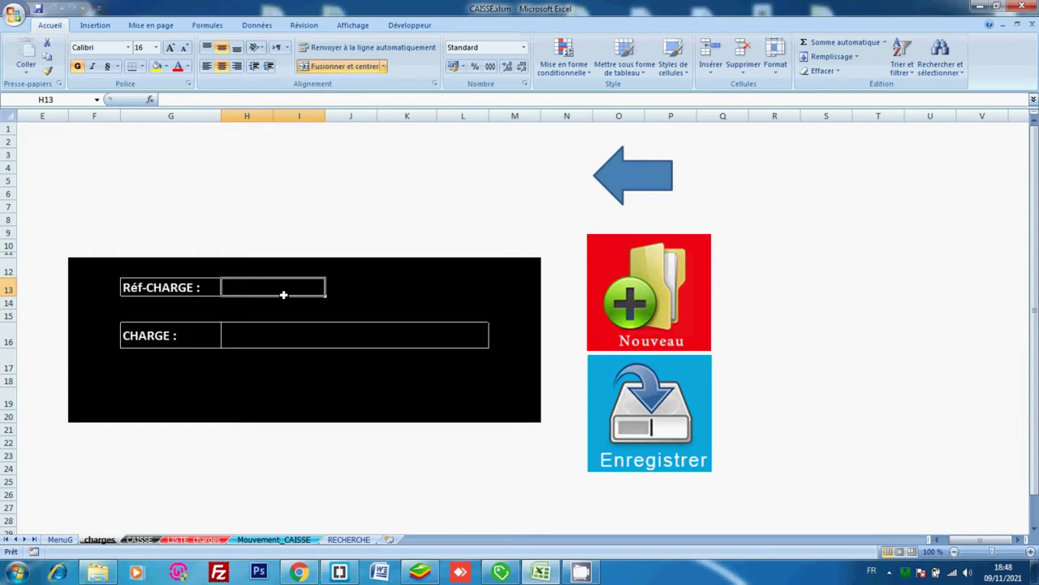
pyautogui.write('TR')
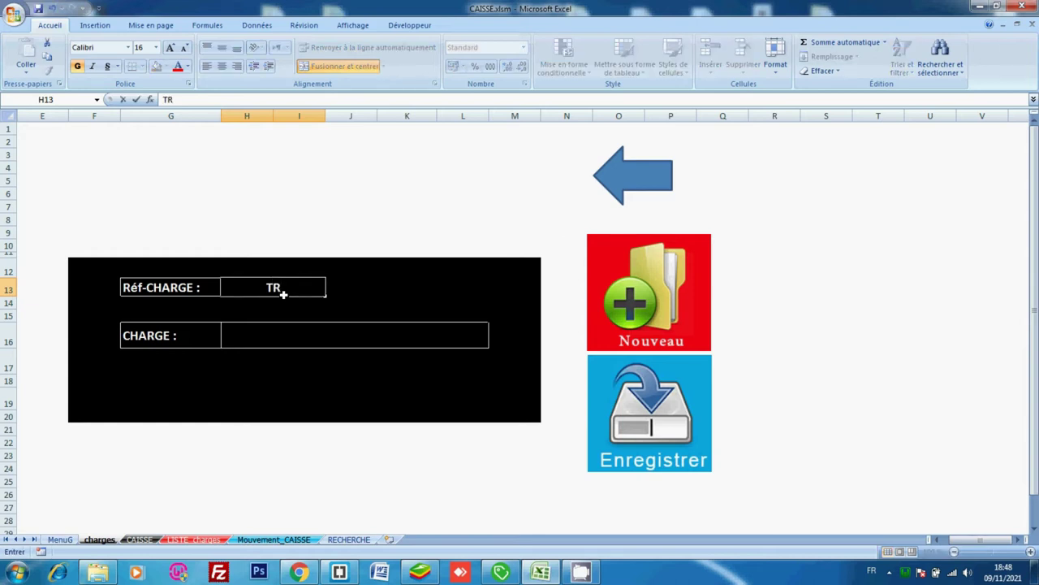
pyautogui.write('S3')
pyautogui.click(307, 339)
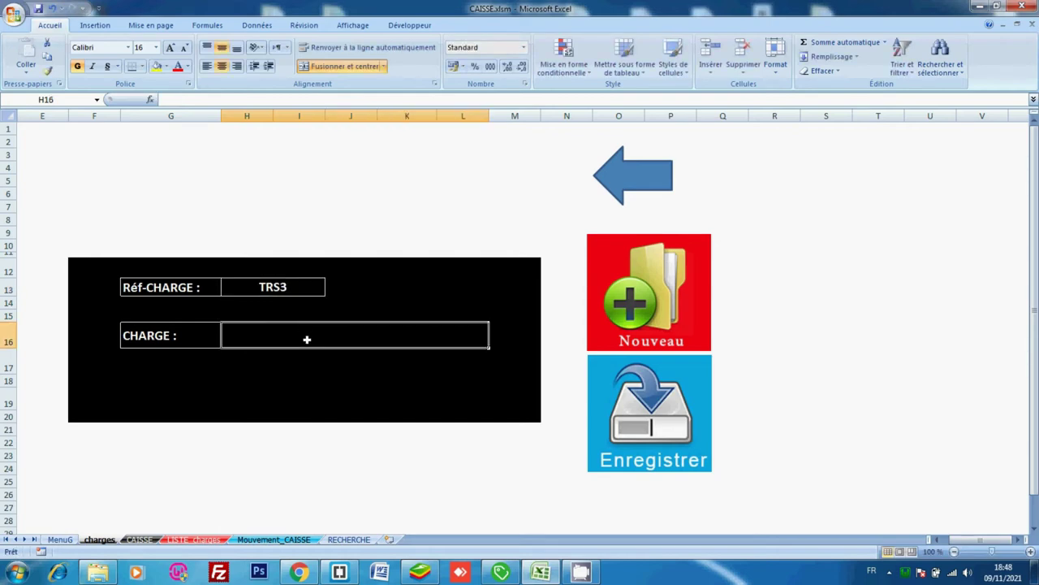
pyautogui.write('TRAN')
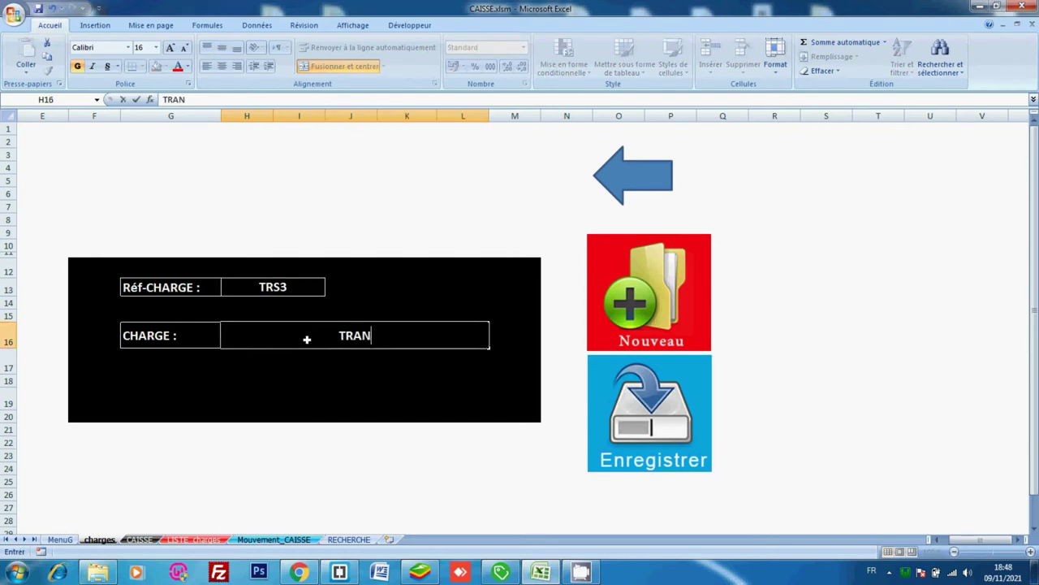
pyautogui.write('SPOT')
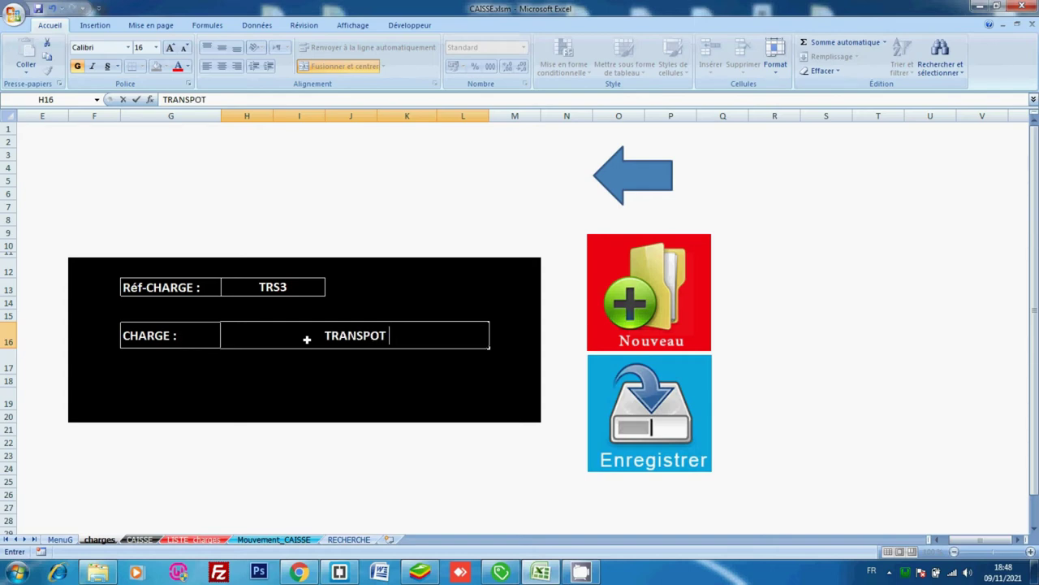
pyautogui.write('H')
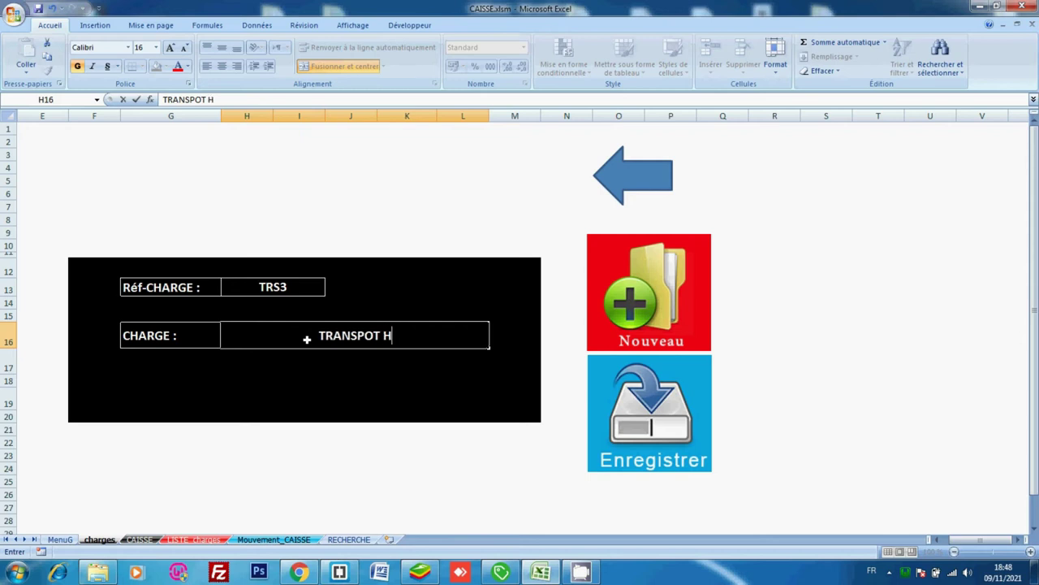
pyautogui.write('ONDA ')
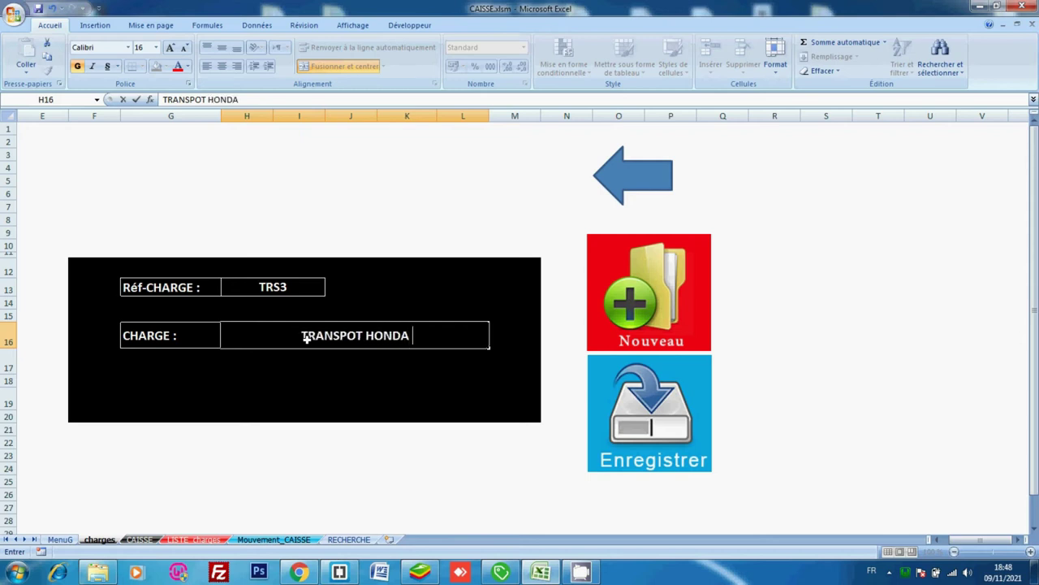
pyautogui.write('ALI')
pyautogui.press('Return')
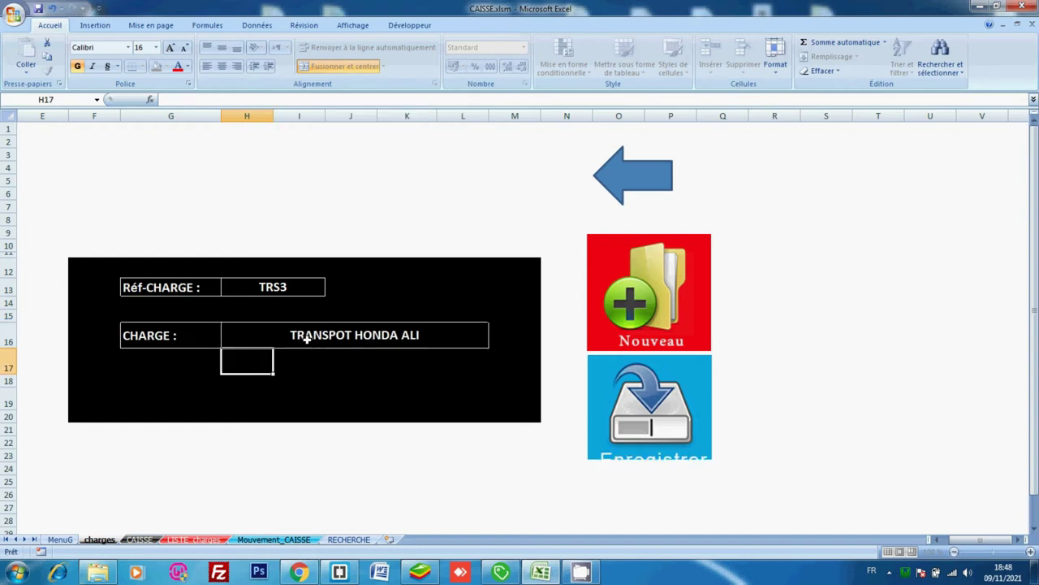
pyautogui.click(323, 343)
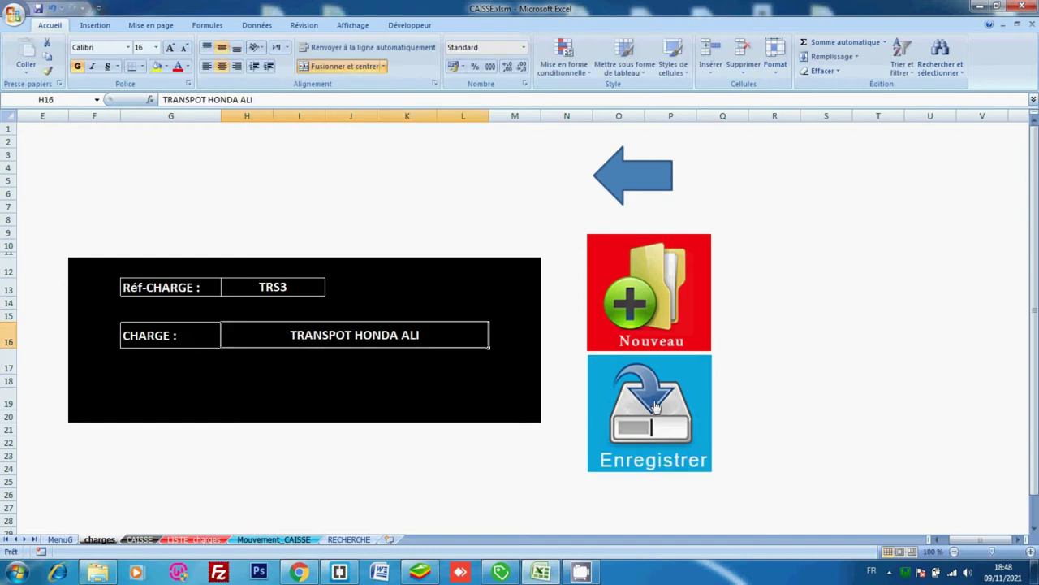
pyautogui.click(656, 406)
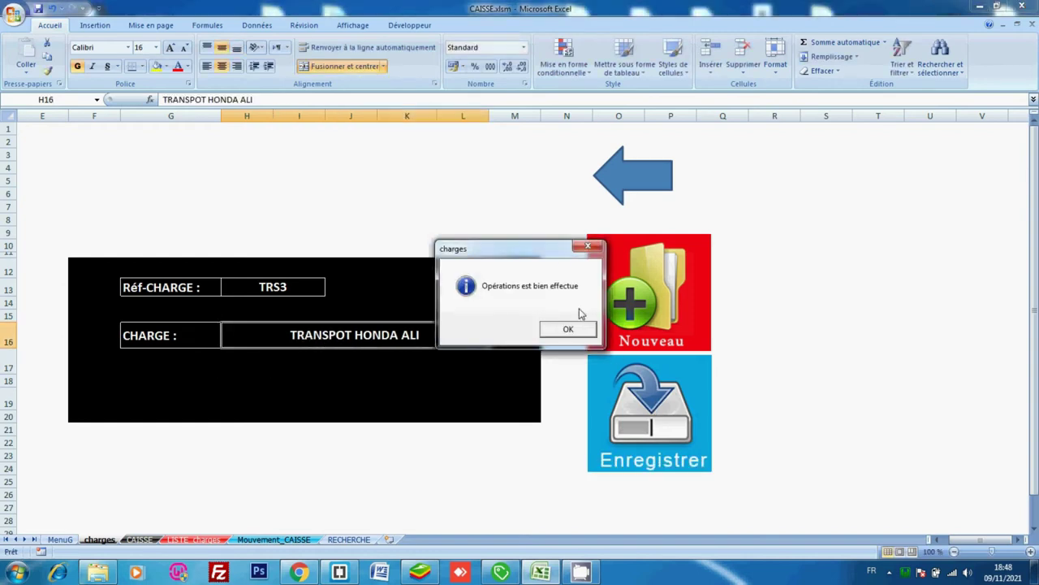
pyautogui.click(569, 331)
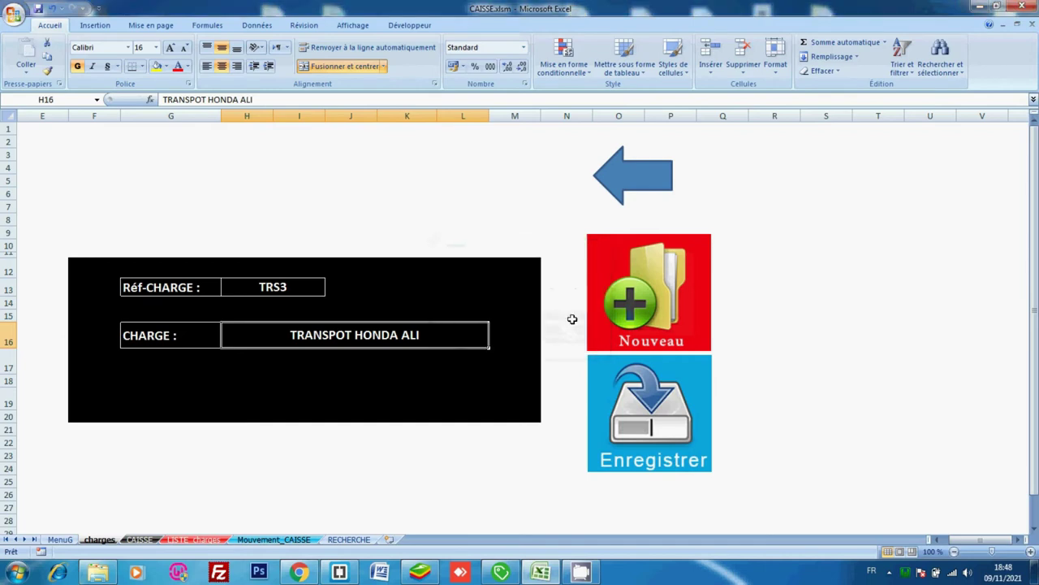
# Step: Start a new charge, enter reference CAFE1 named CAFE MATIN, and save it with Enregistrer
pyautogui.click(636, 323)
pyautogui.click(259, 285)
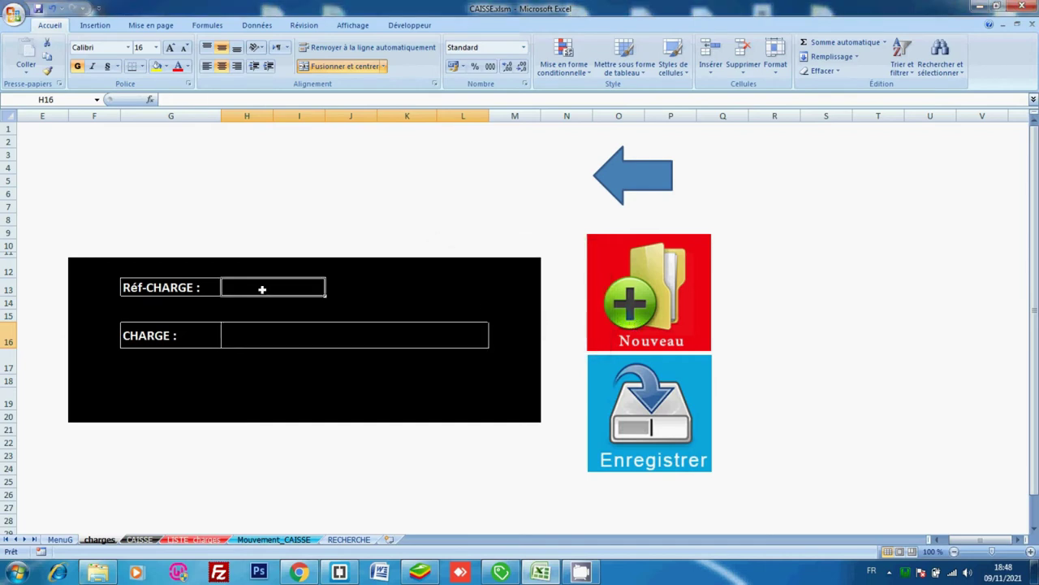
pyautogui.write('CAFE')
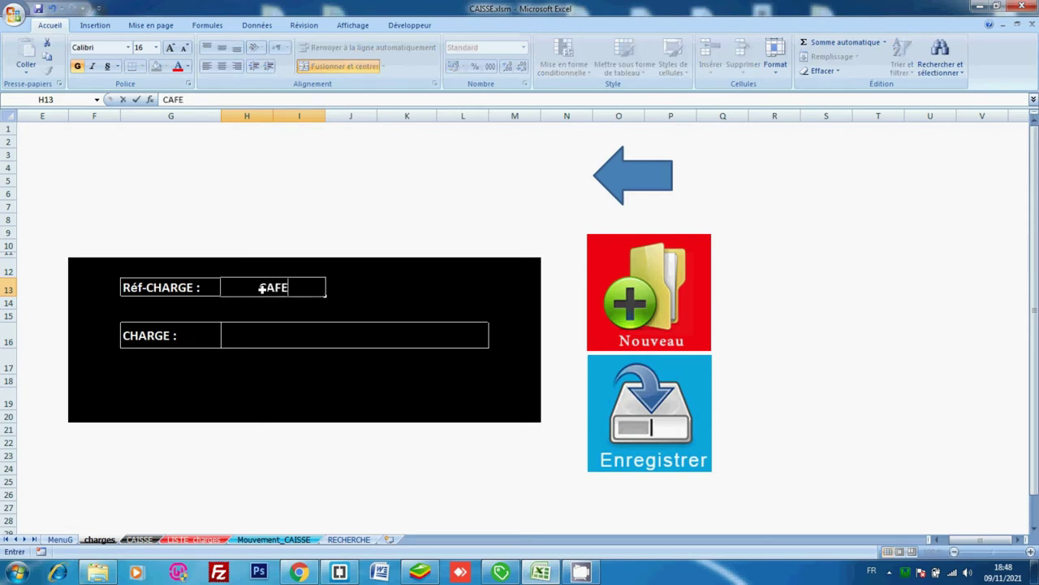
pyautogui.write('1')
pyautogui.click(279, 335)
pyautogui.write('C')
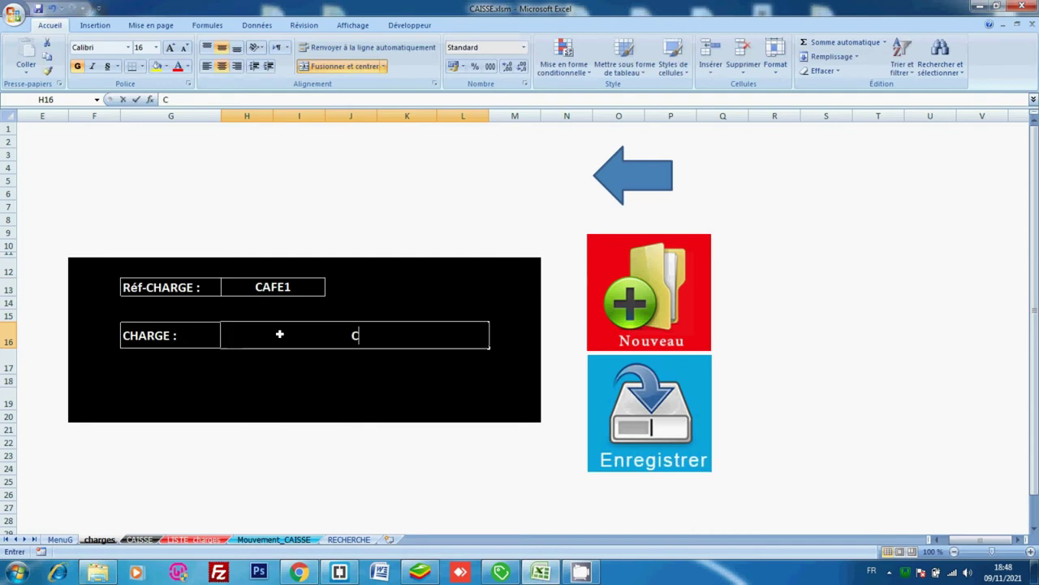
pyautogui.write('AFE ')
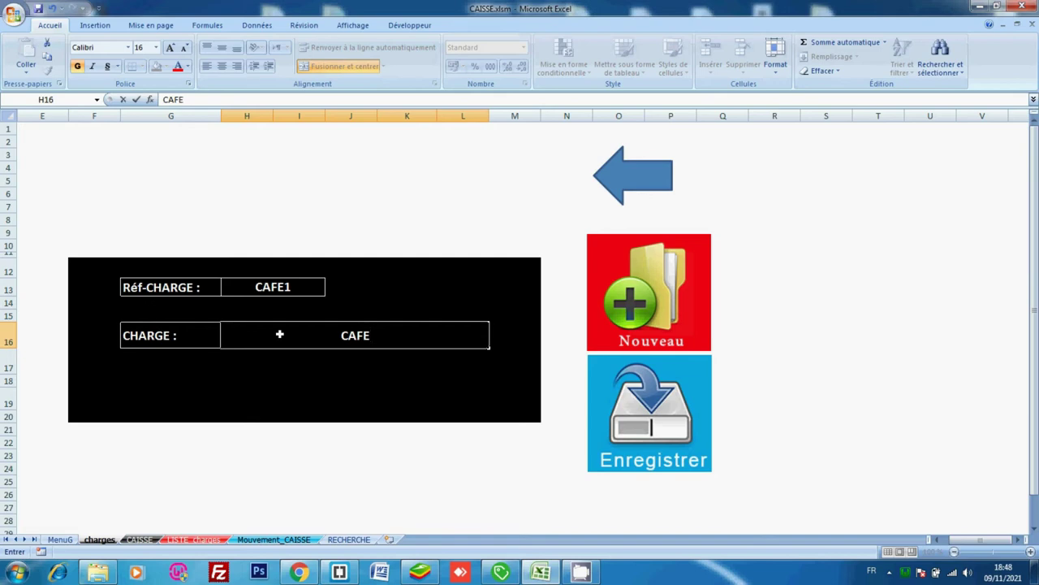
pyautogui.write('MAT')
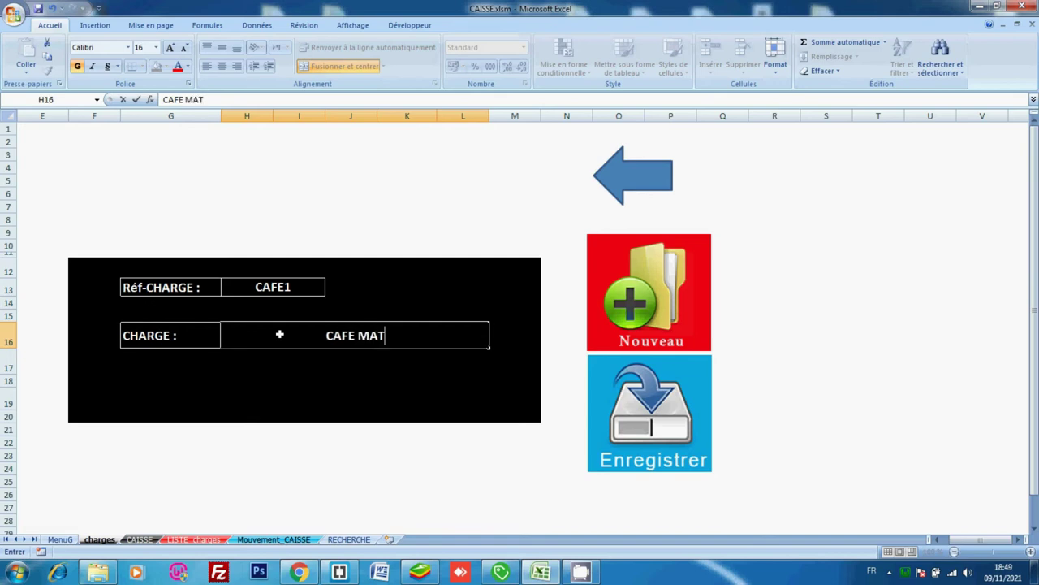
pyautogui.write('IN')
pyautogui.click(657, 416)
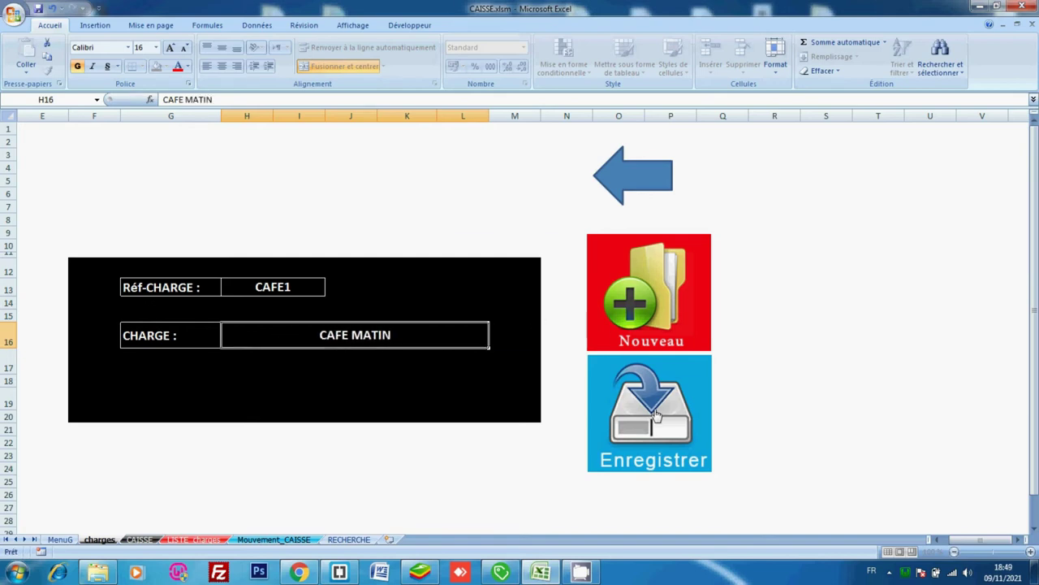
pyautogui.click(552, 330)
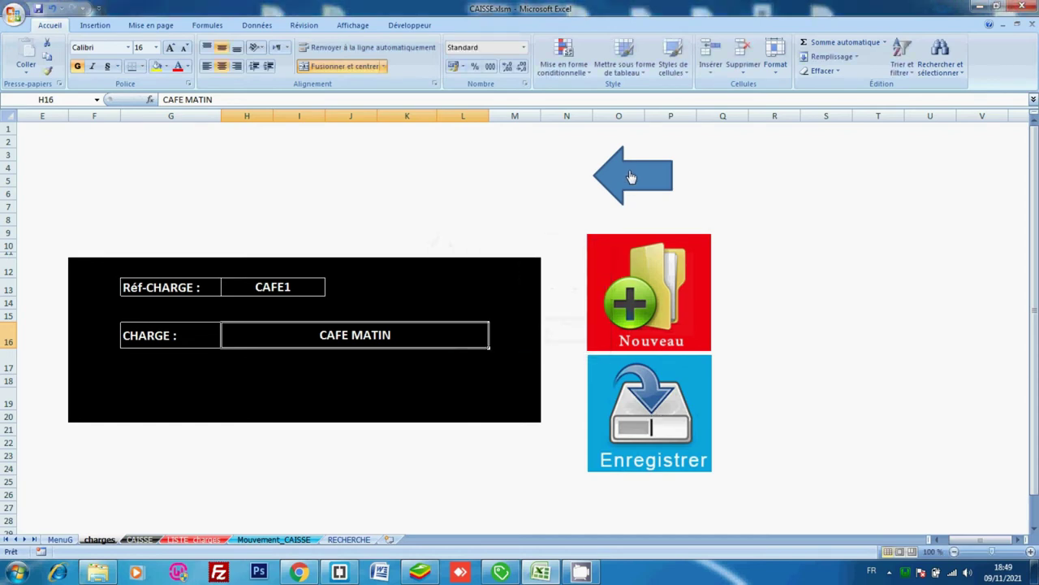
# Step: Return to MenuG, check that Liste Charges shows TRS3 and CAFE1, then go back to the menu
pyautogui.click(631, 176)
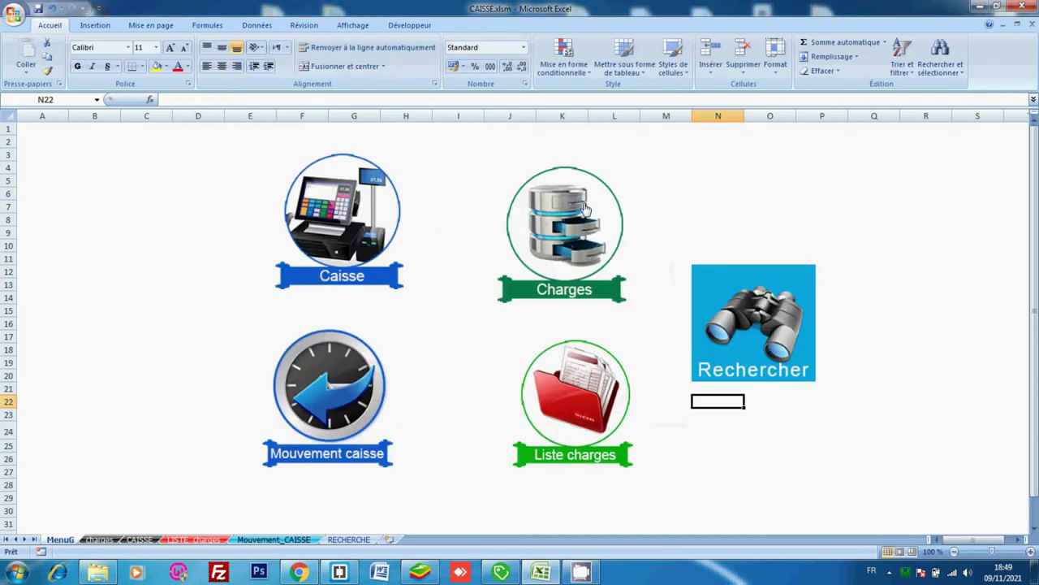
pyautogui.click(557, 372)
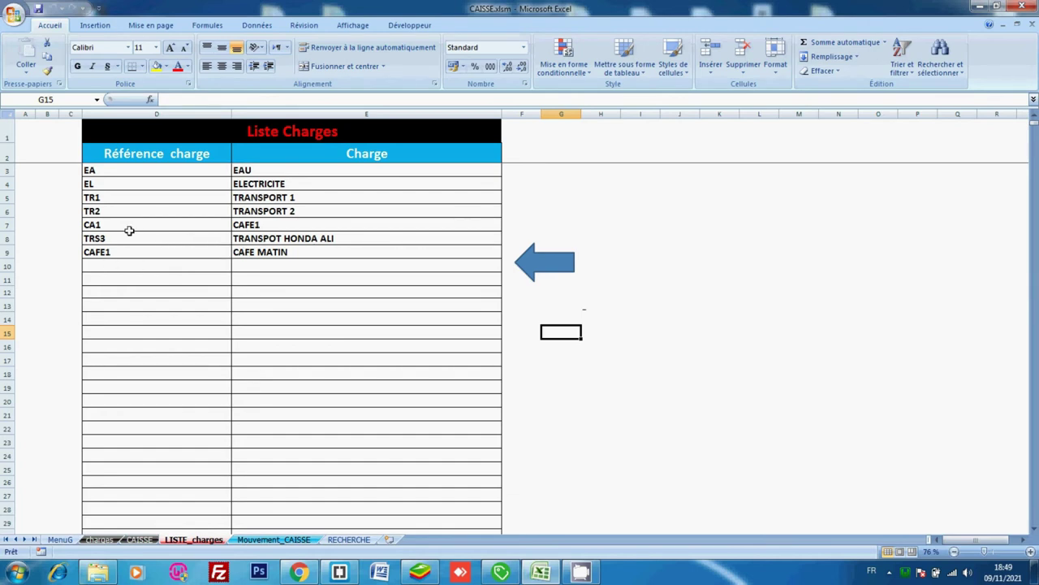
pyautogui.click(523, 267)
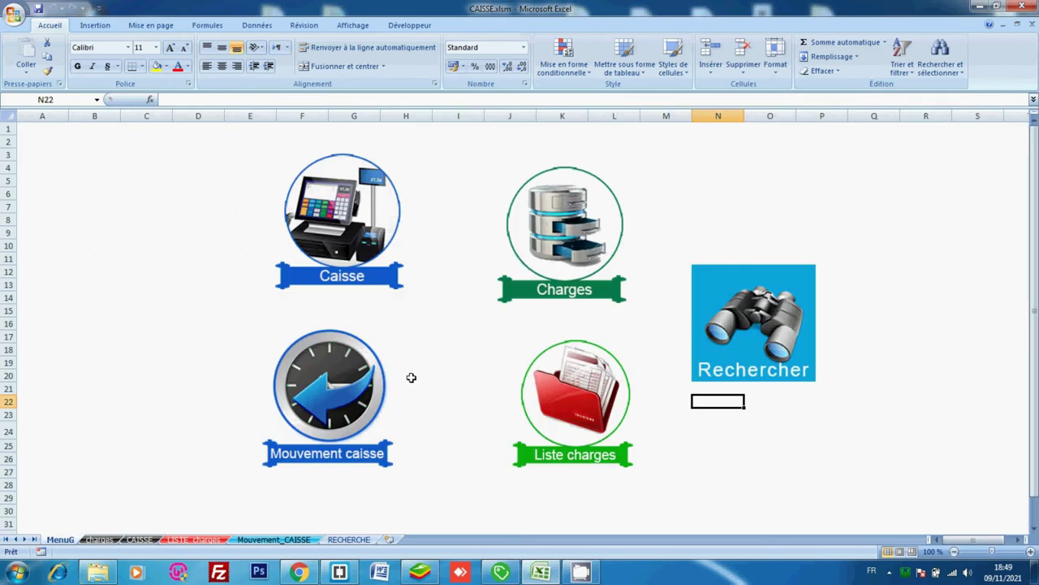
# Step: Open the CAISSE form, start a new entry, and set its date to 09/11/2021
pyautogui.click(368, 267)
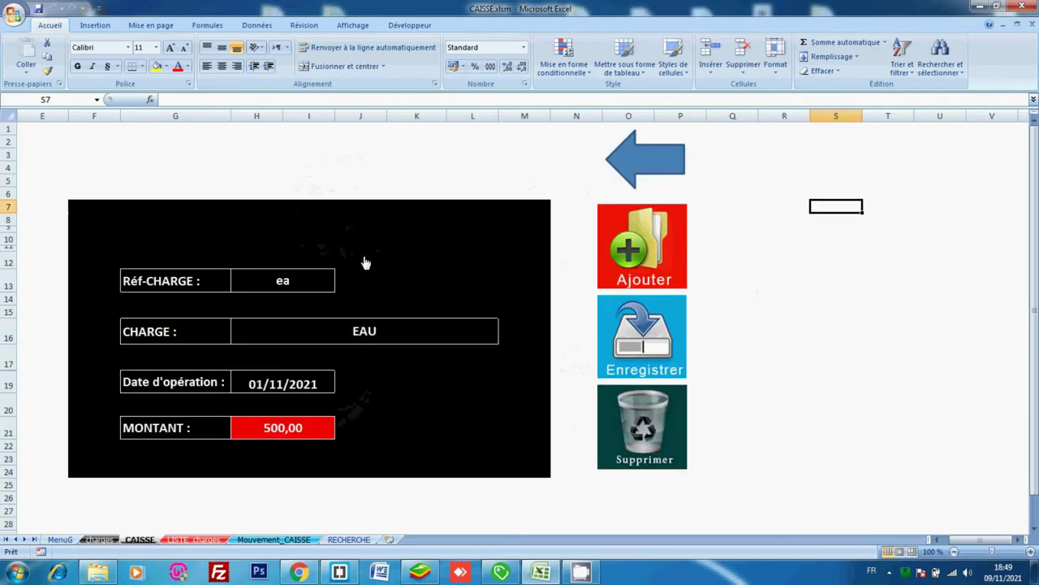
pyautogui.click(637, 266)
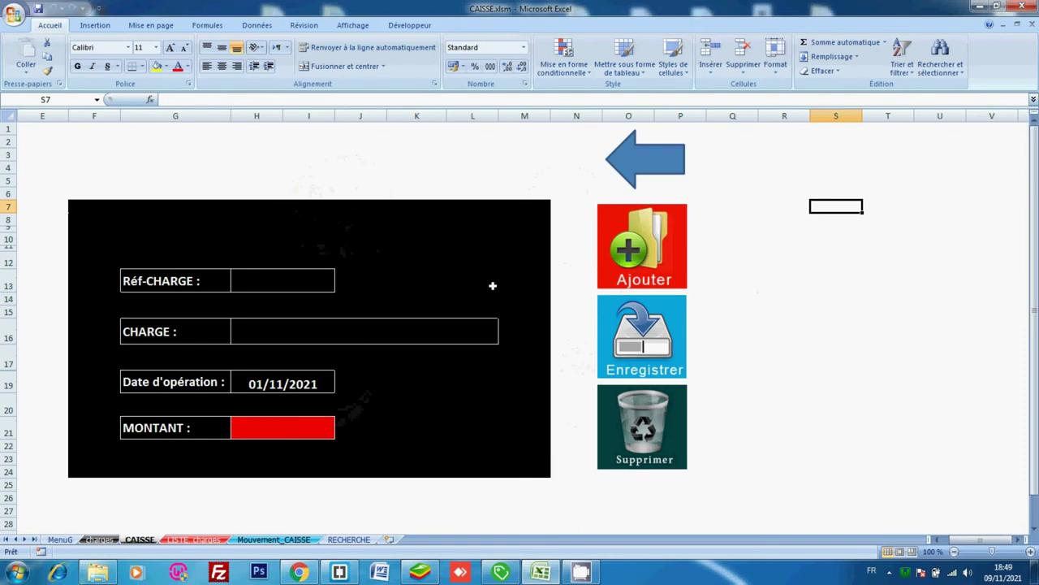
pyautogui.doubleClick(259, 387)
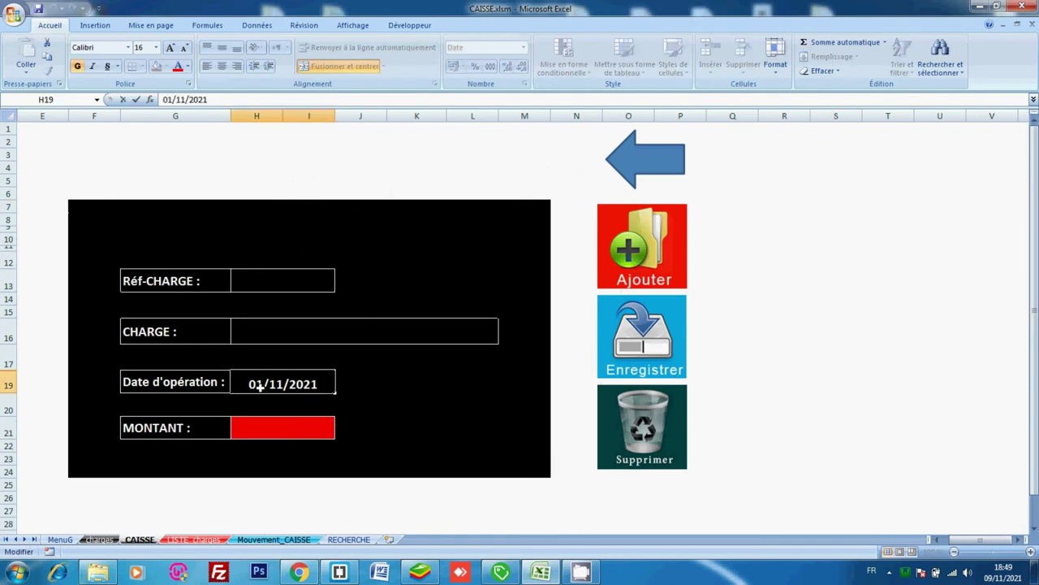
pyautogui.press('BackSpace')
pyautogui.write('9')
pyautogui.press('Return')
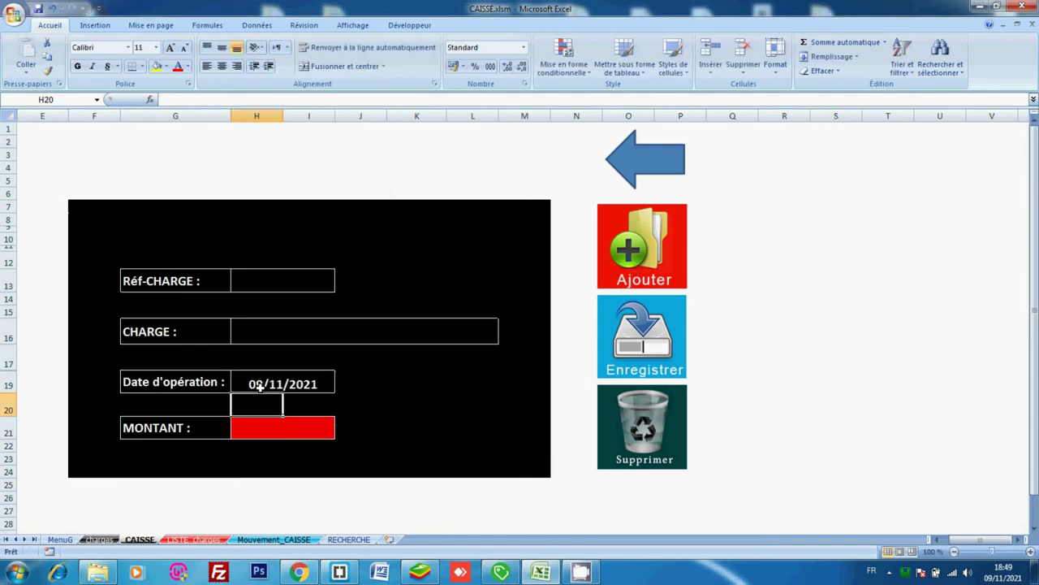
# Step: Enter charge reference TRS3, correcting the typos, and verify it against the charge reference list
pyautogui.click(272, 281)
pyautogui.write('T')
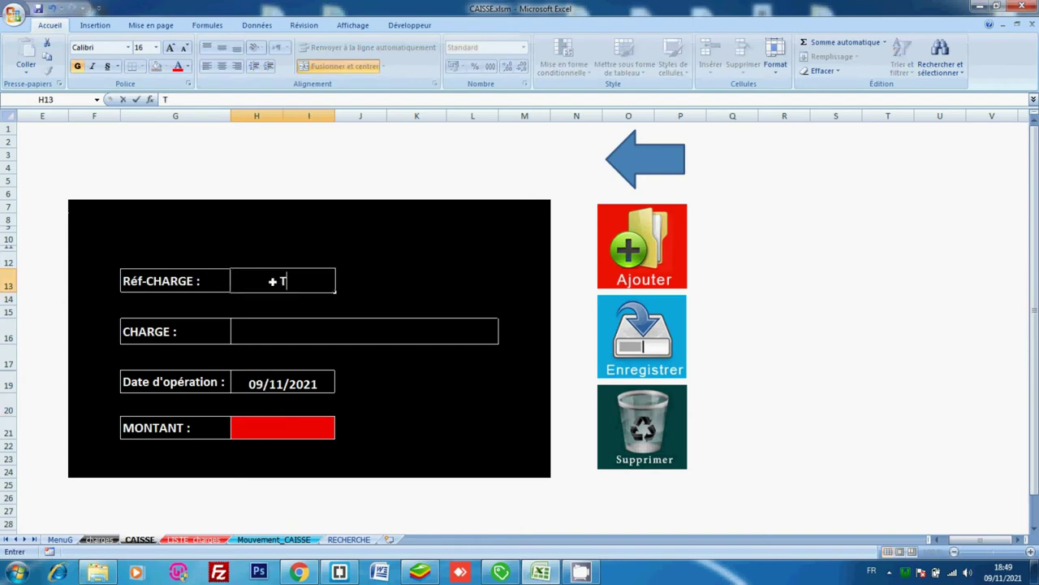
pyautogui.write('S')
pyautogui.press('BackSpace')
pyautogui.write('RS')
pyautogui.write('1')
pyautogui.press('Return')
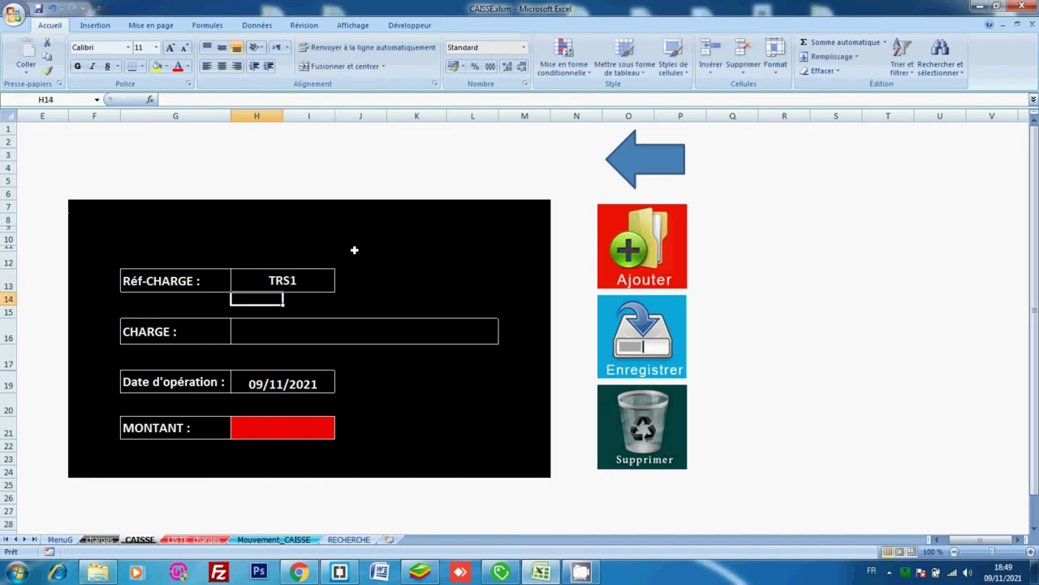
pyautogui.doubleClick(309, 280)
pyautogui.press('BackSpace')
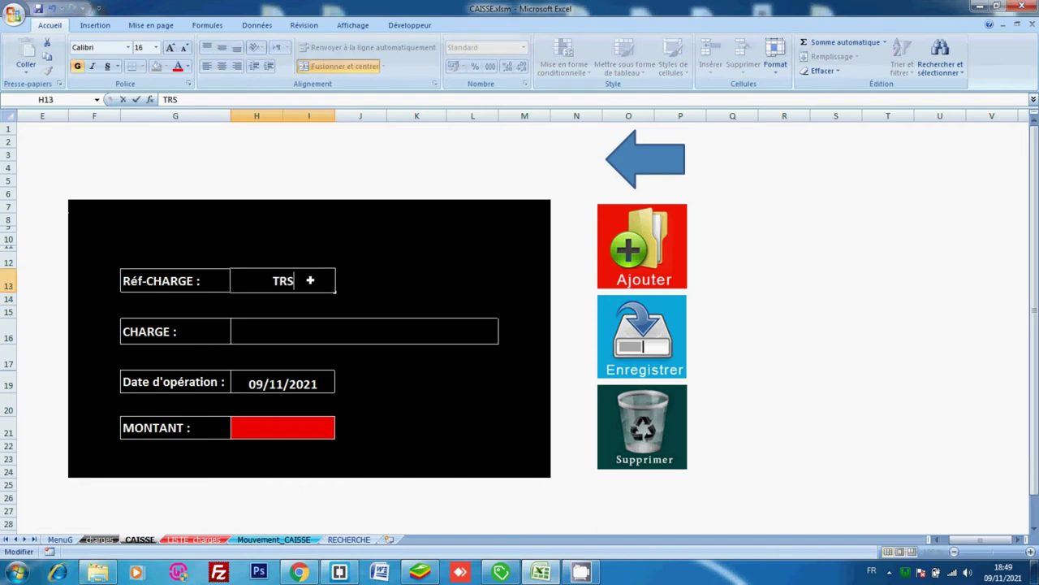
pyautogui.write('3')
pyautogui.press('Return')
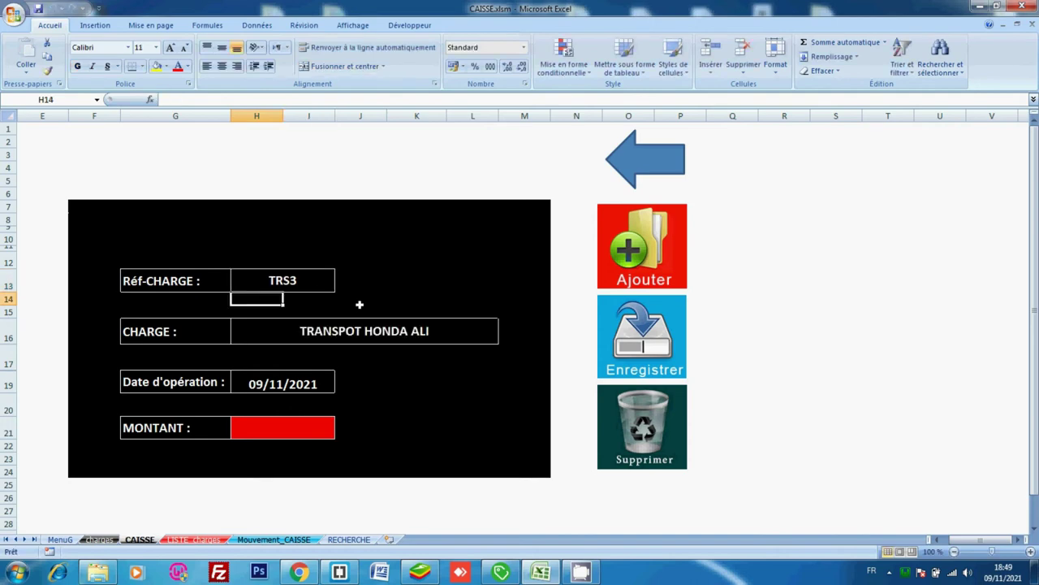
pyautogui.click(309, 280)
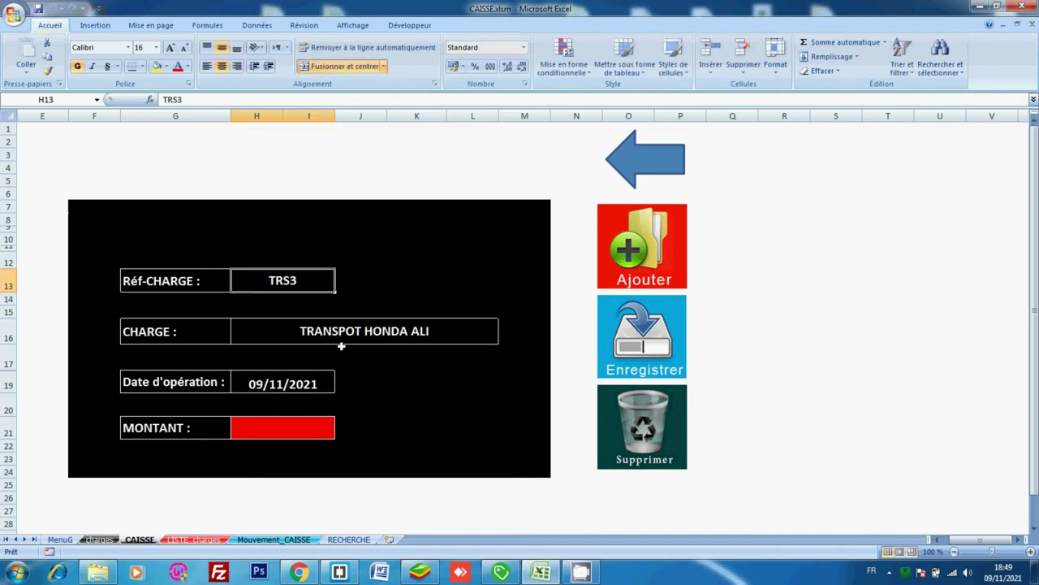
pyautogui.click(203, 541)
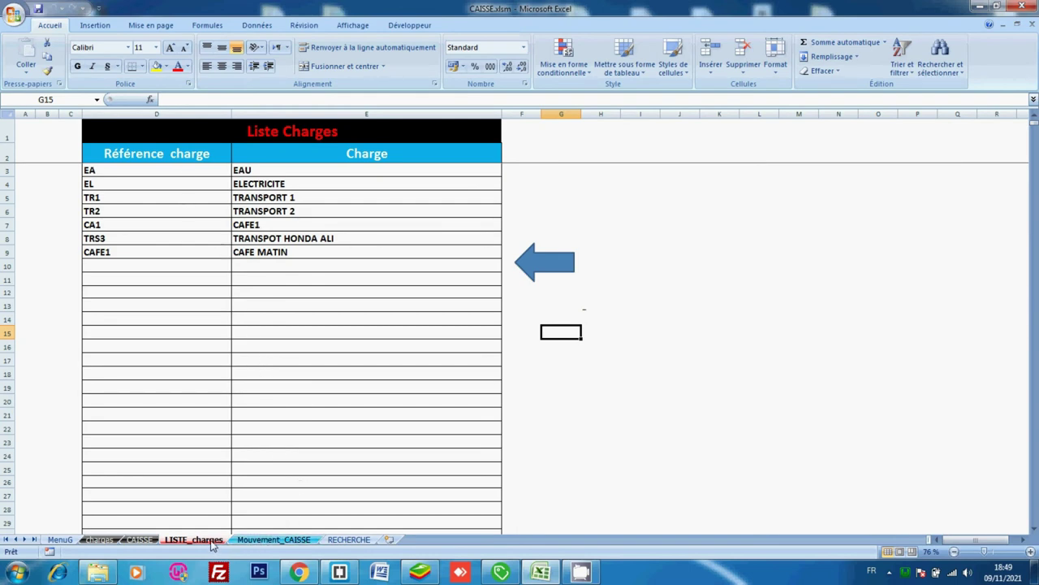
pyautogui.click(139, 539)
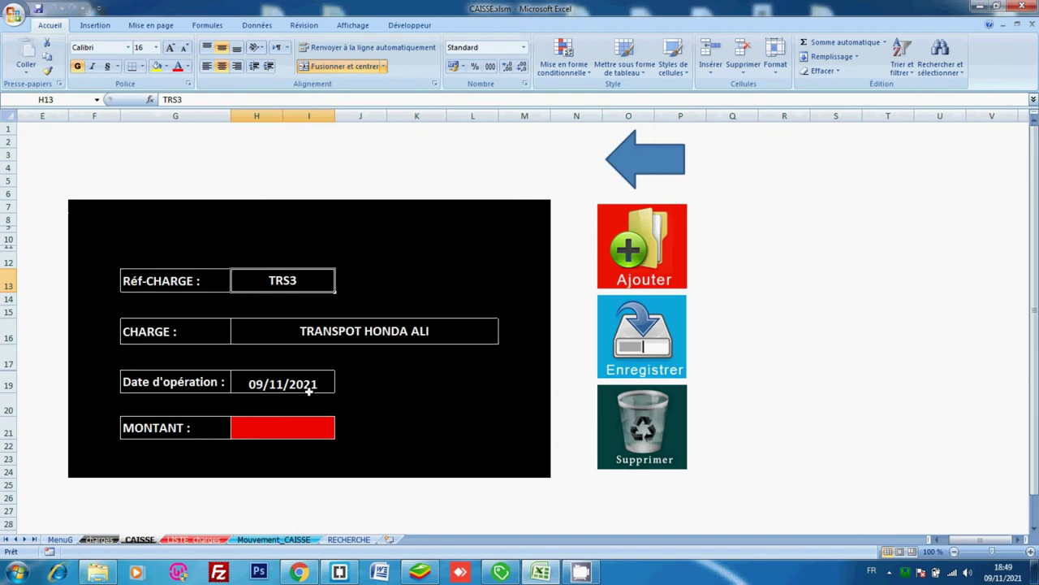
# Step: Enter an amount of 80,00 and save the TRS3 operation to cash movements
pyautogui.click(293, 425)
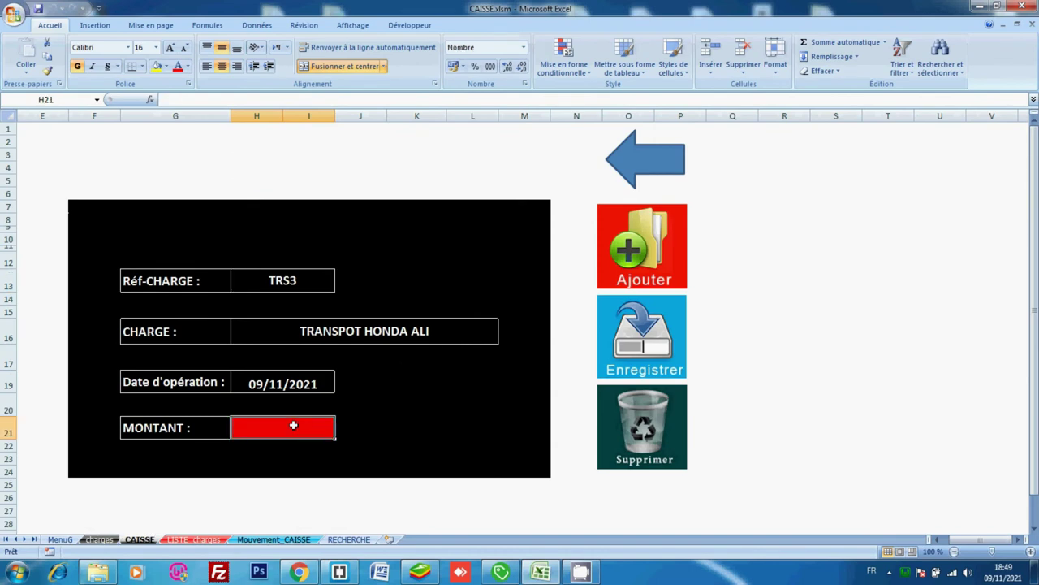
pyautogui.write('80')
pyautogui.press('Return')
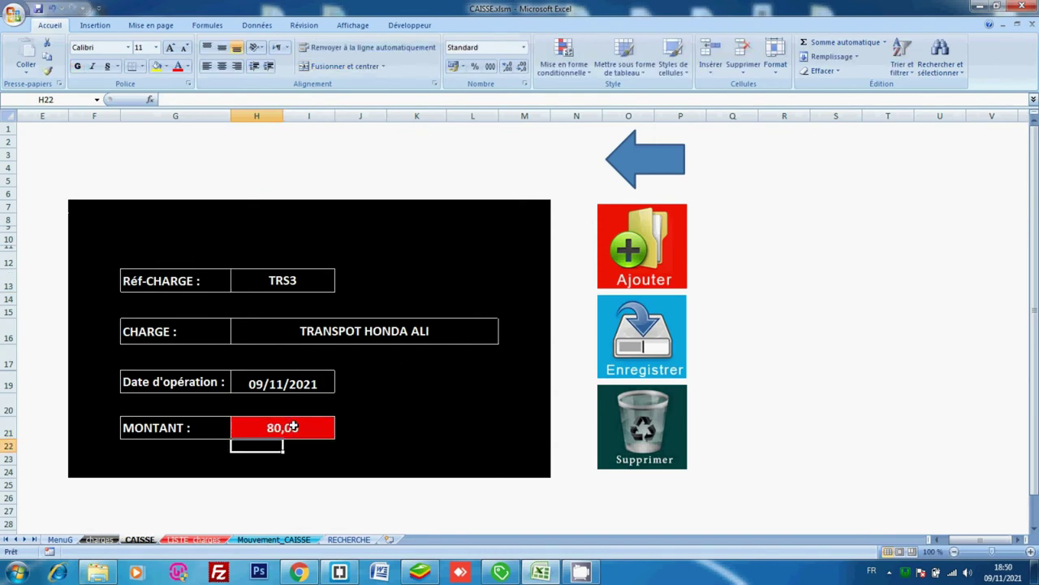
pyautogui.click(637, 359)
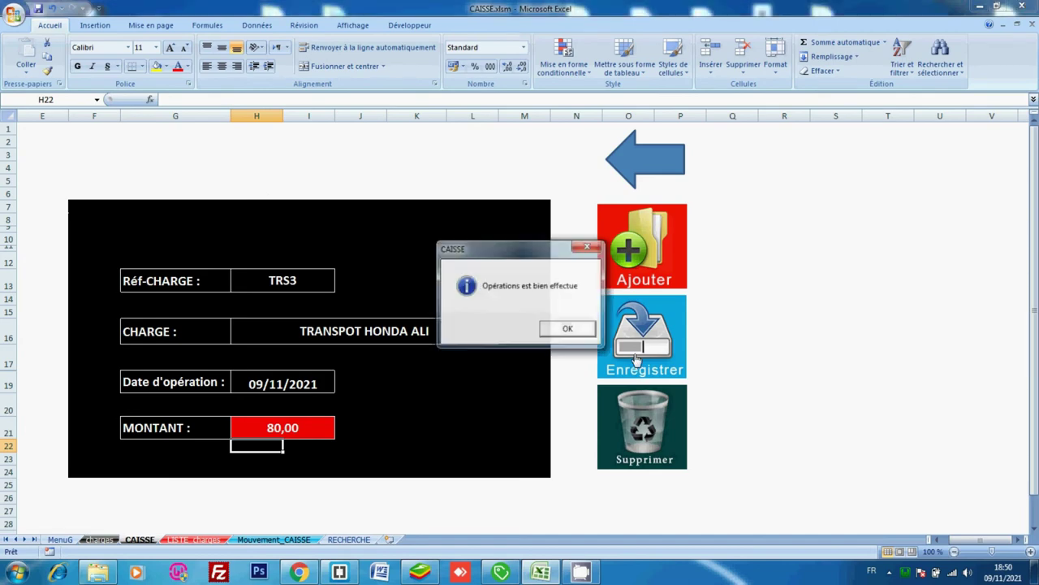
pyautogui.click(566, 327)
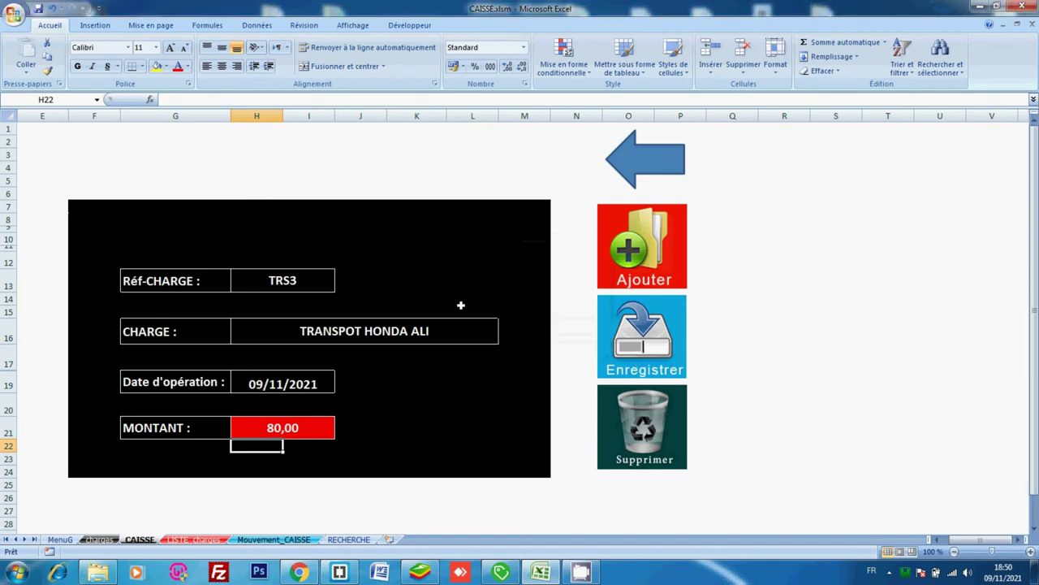
# Step: Add a CAFE1 (CAFE MATIN) cash entry with amount 12,00 and save it
pyautogui.click(665, 242)
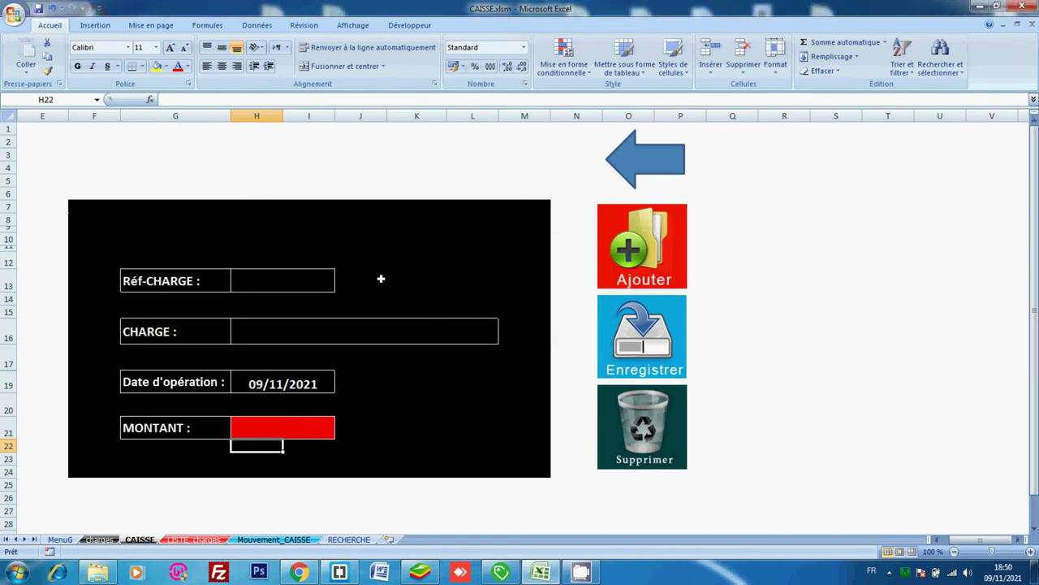
pyautogui.click(298, 279)
pyautogui.write('CA')
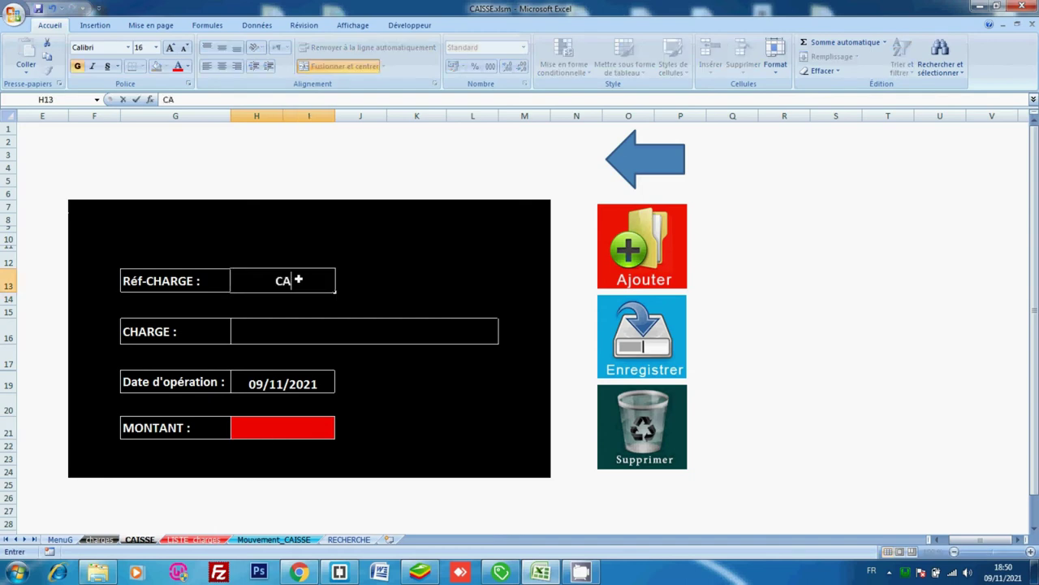
pyautogui.write('FE1')
pyautogui.press('Return')
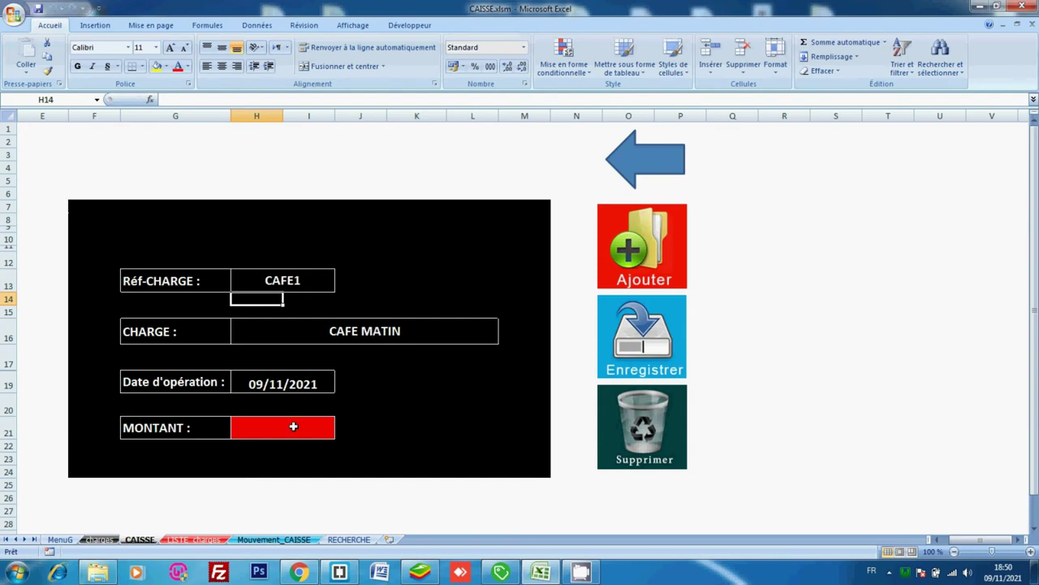
pyautogui.click(291, 430)
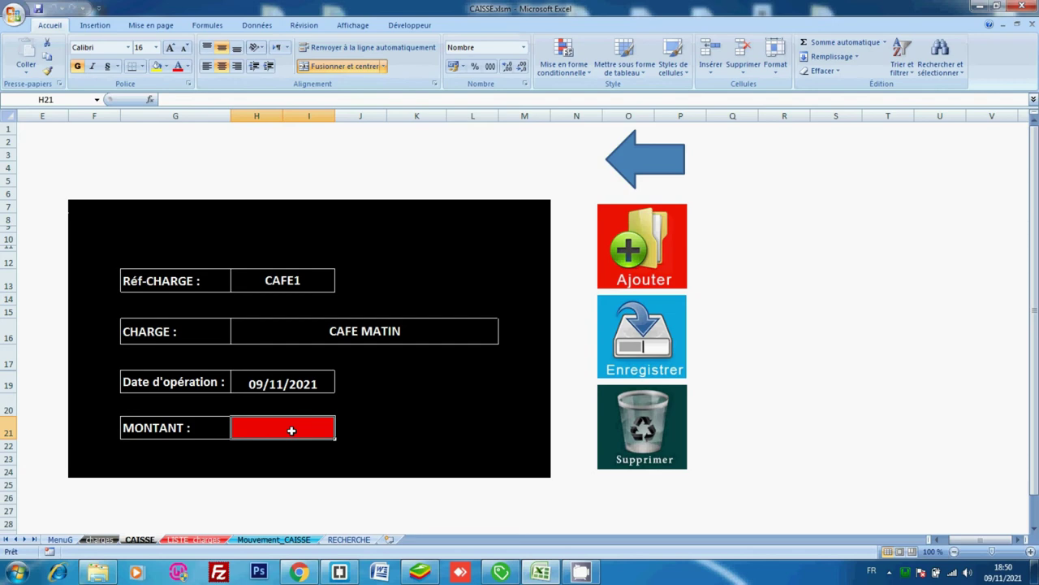
pyautogui.write('12')
pyautogui.press('Return')
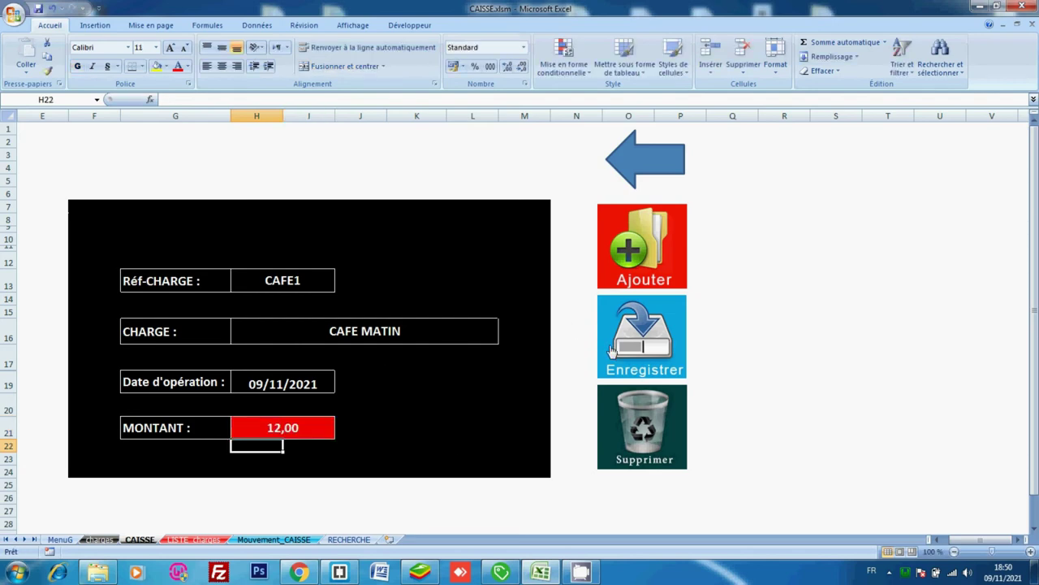
pyautogui.click(621, 349)
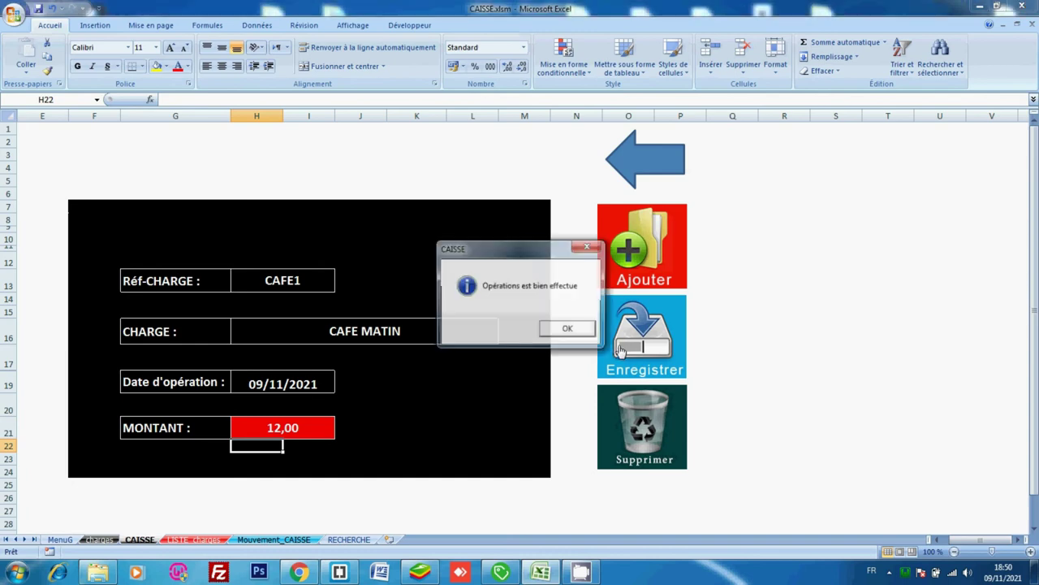
pyautogui.click(568, 328)
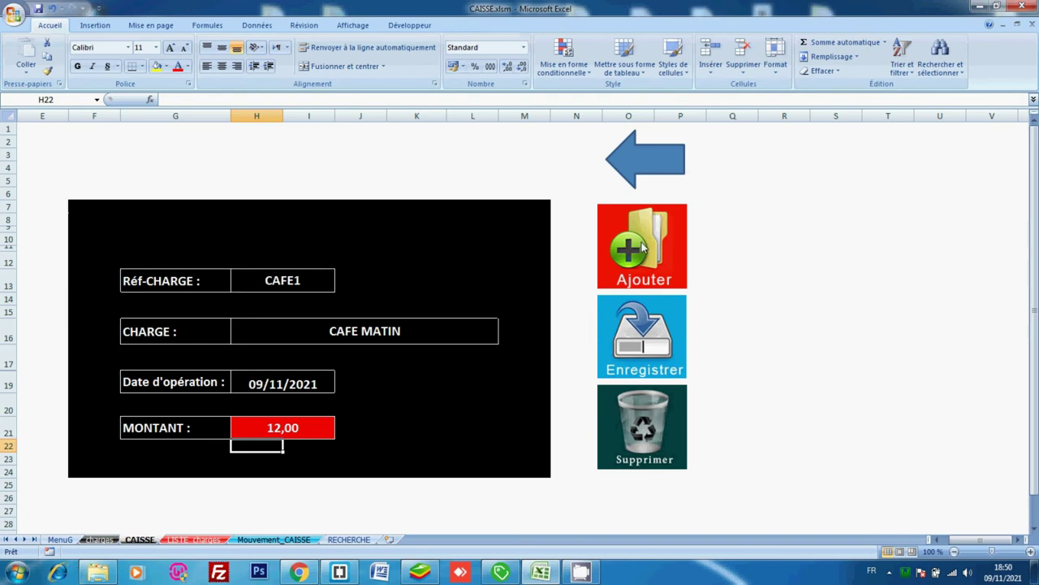
# Step: Start another CAFE1 entry on the CAISSE form and confirm its 09/11/2021 operation date
pyautogui.click(642, 248)
pyautogui.click(311, 283)
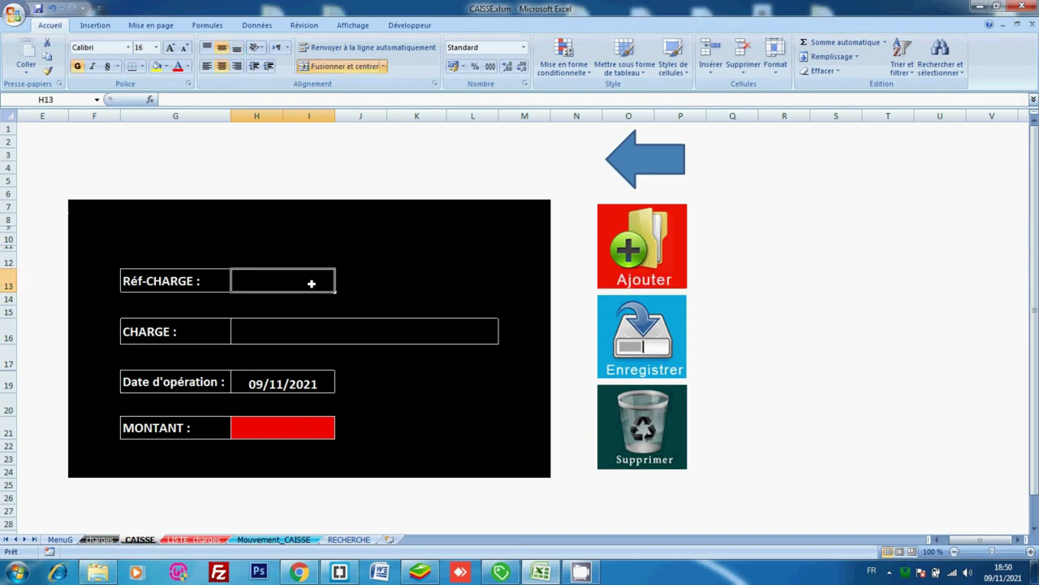
pyautogui.write('CAFE')
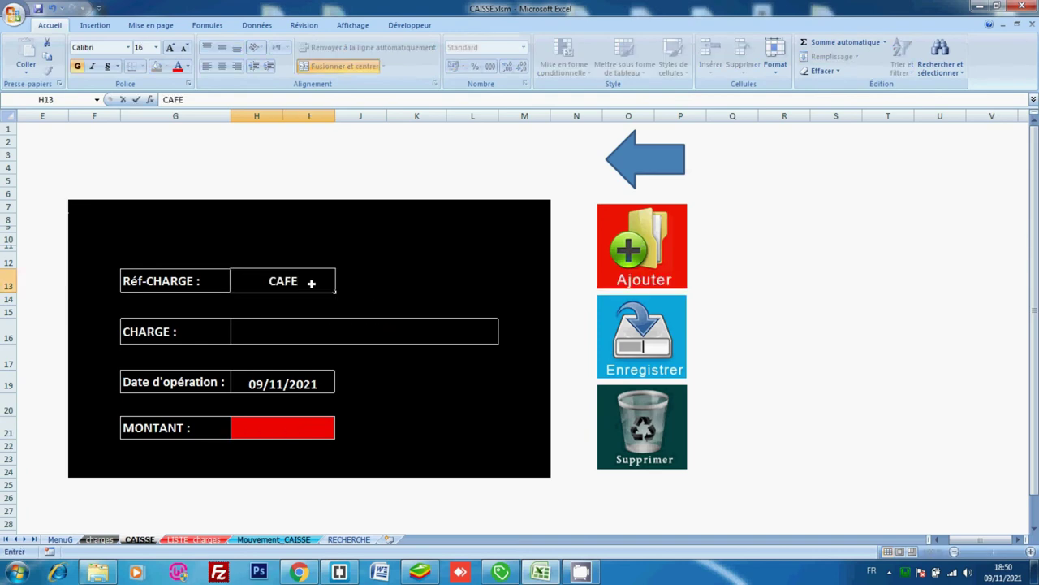
pyautogui.write('1')
pyautogui.press('Return')
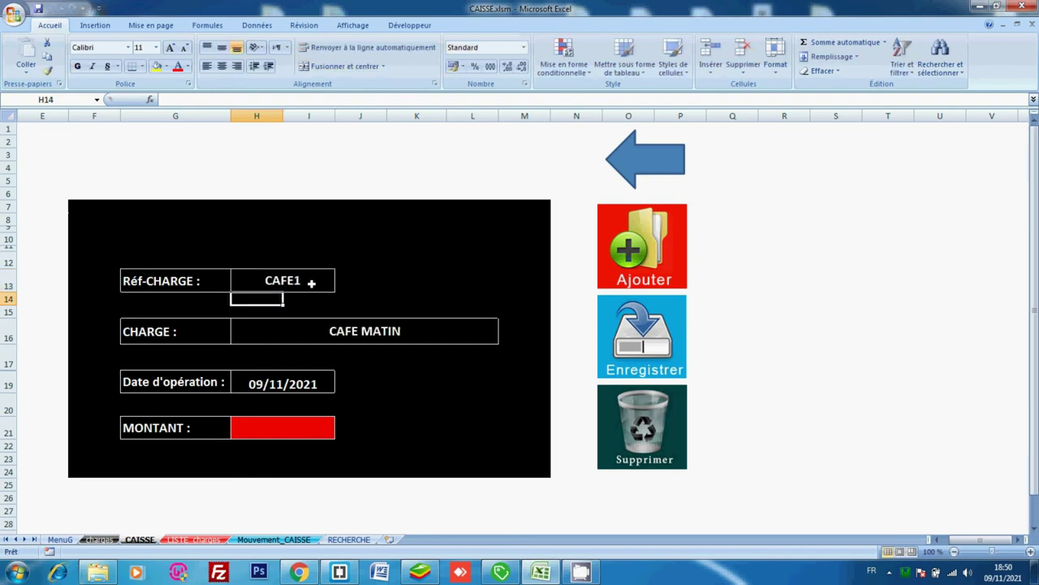
pyautogui.doubleClick(326, 374)
pyautogui.press('Return')
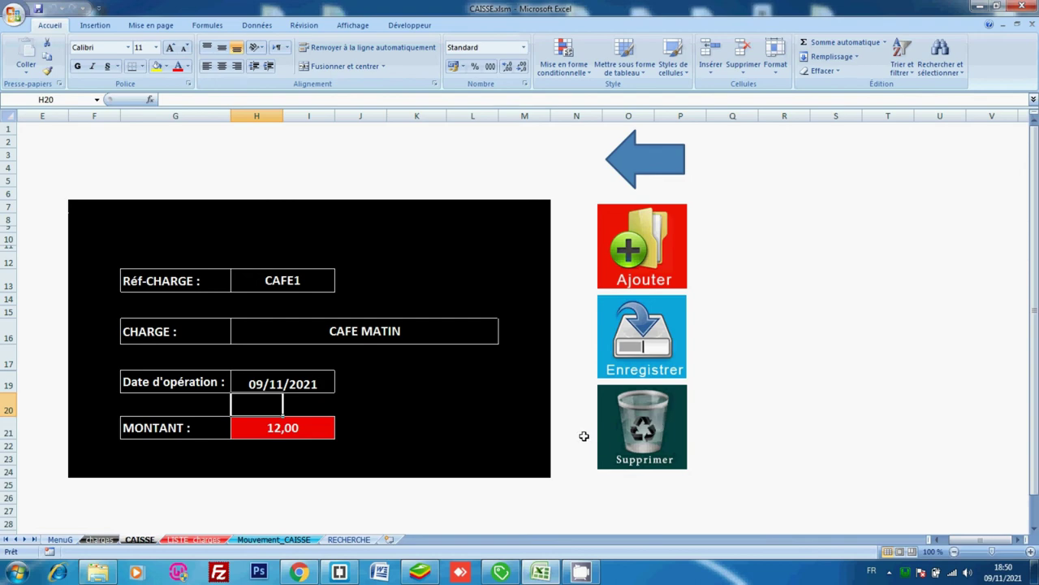
pyautogui.click(665, 170)
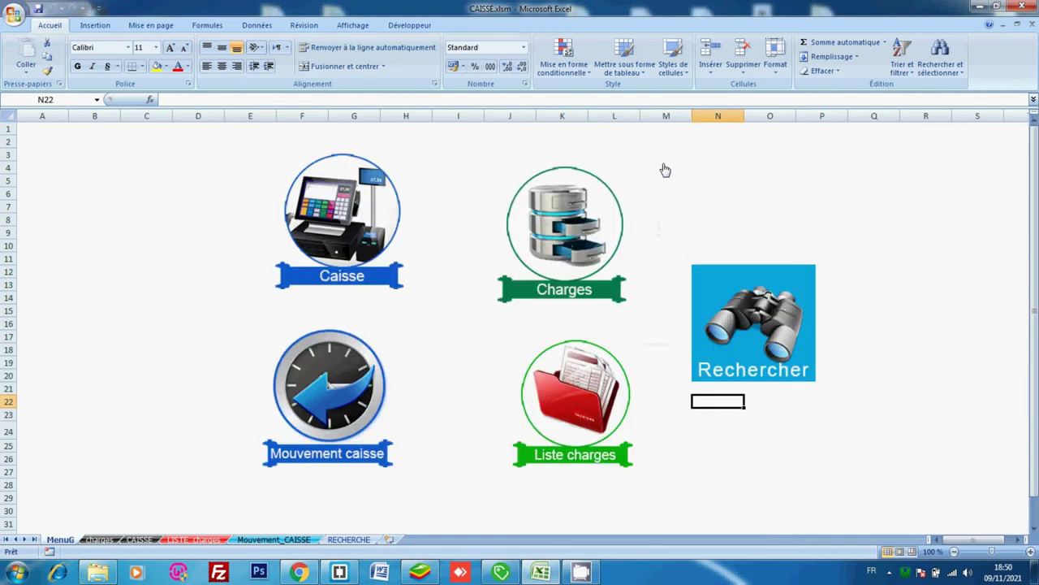
pyautogui.click(350, 398)
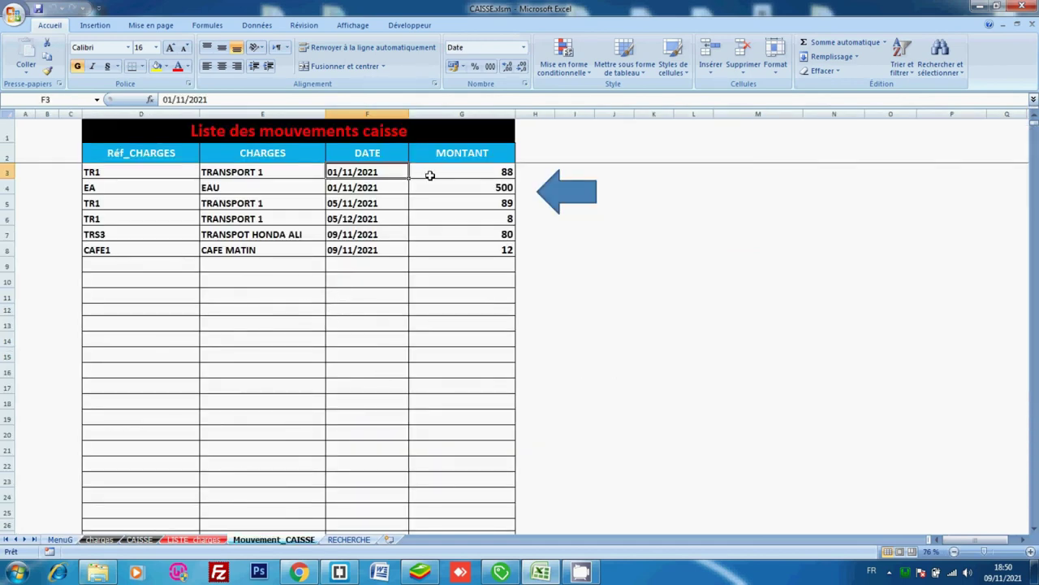
pyautogui.click(477, 254)
pyautogui.click(498, 235)
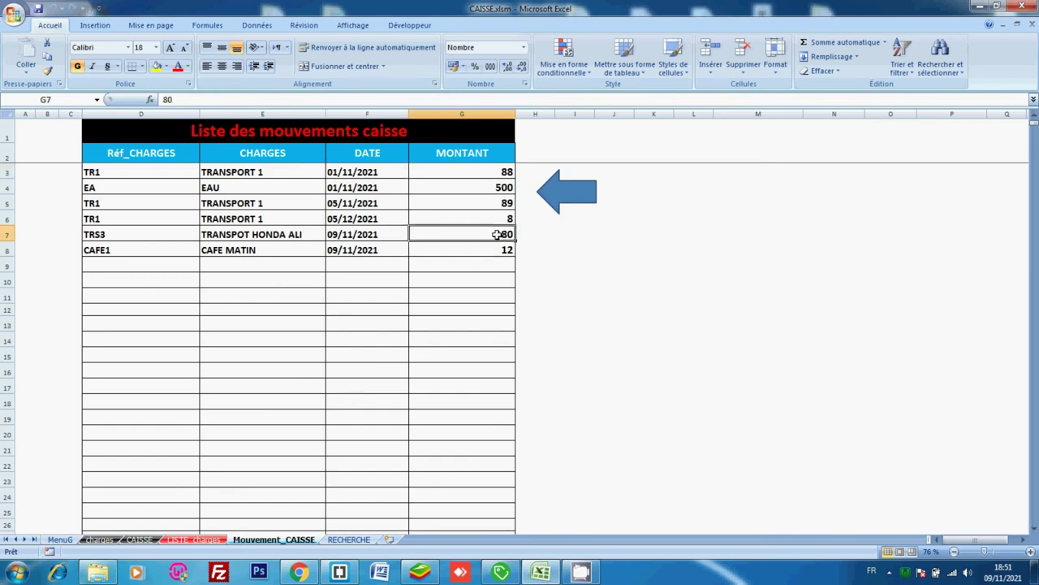
pyautogui.click(380, 237)
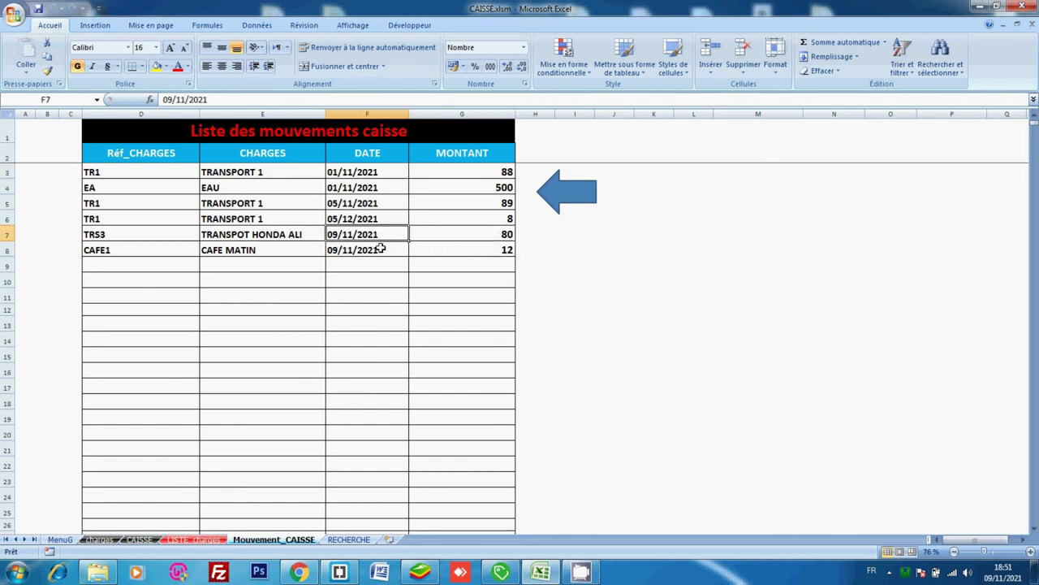
pyautogui.click(557, 209)
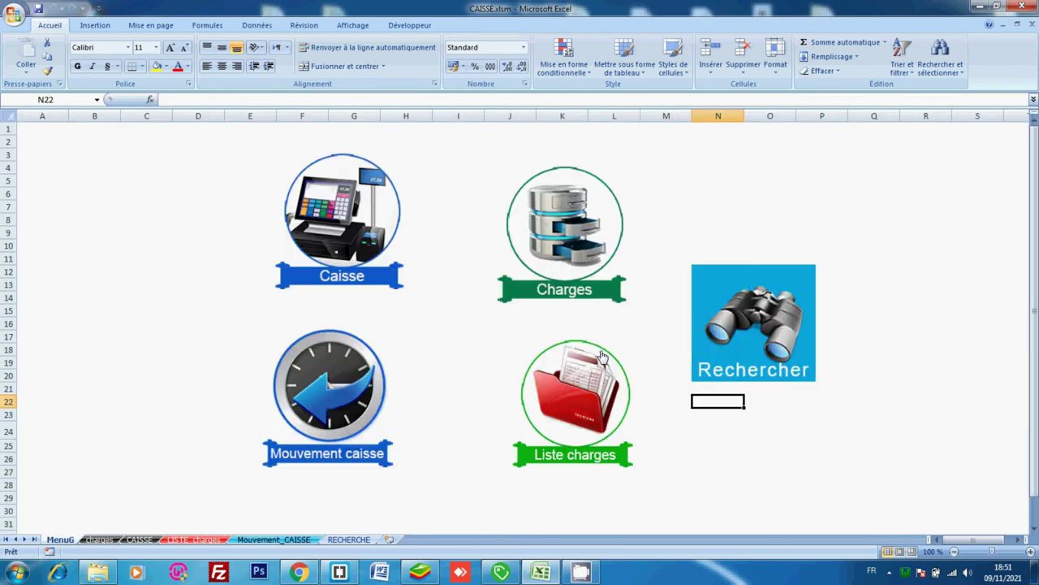
# Step: On RECHERCHE, clear old results and set B3 to 09/11/2021 and C3 to 09/12/2021
pyautogui.click(717, 345)
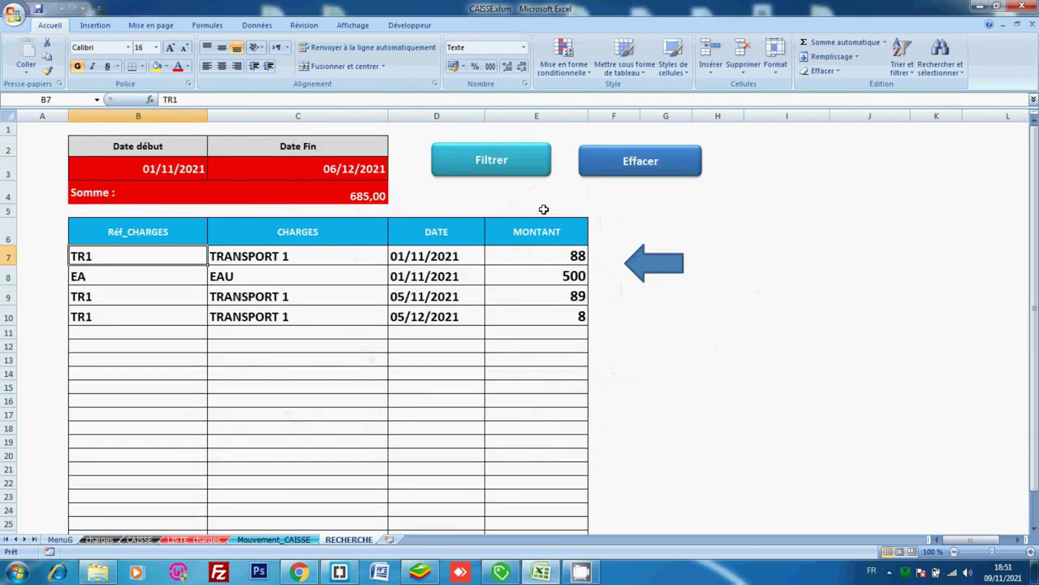
pyautogui.click(616, 156)
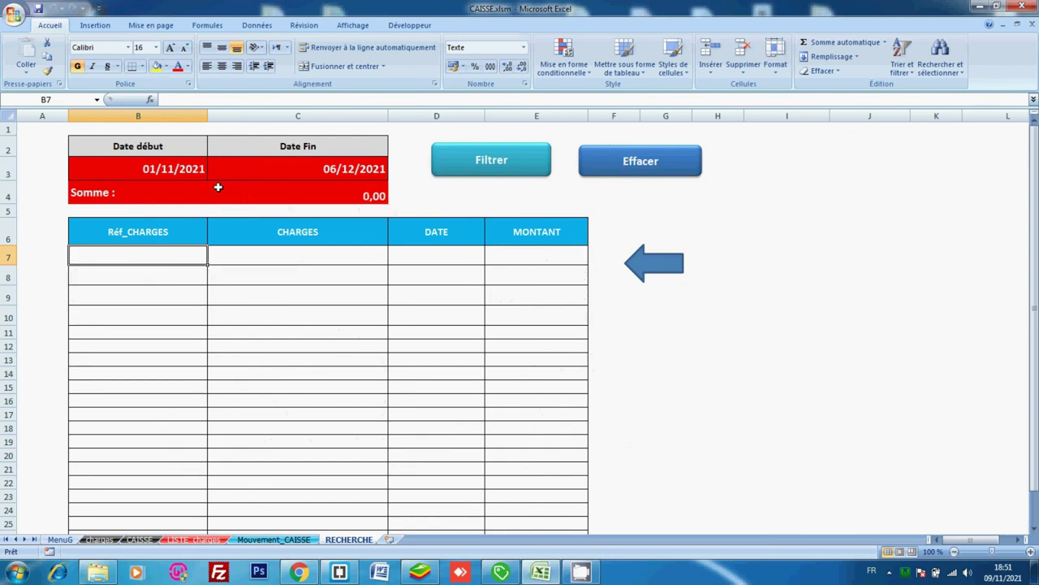
pyautogui.doubleClick(151, 169)
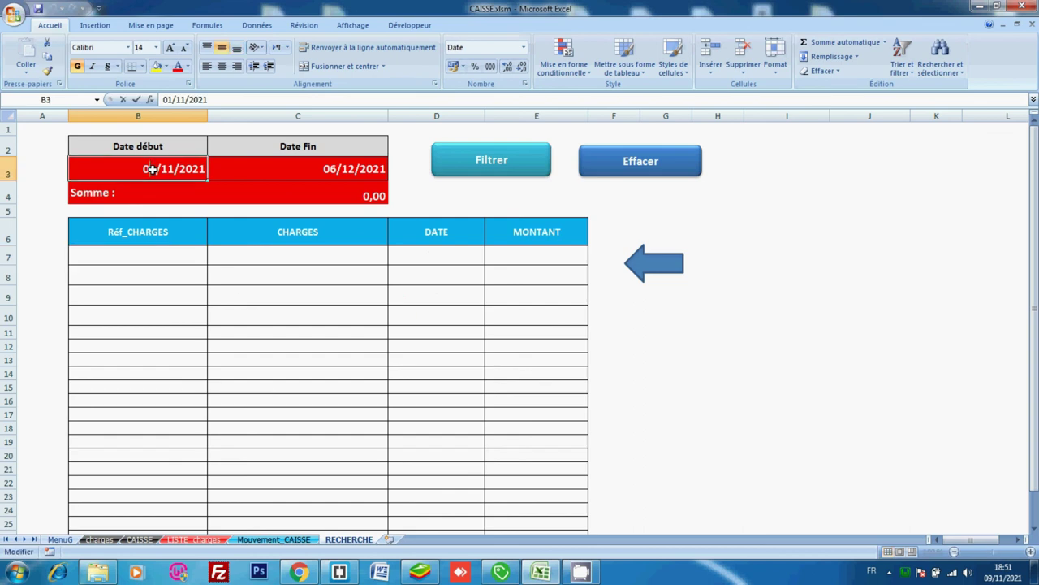
pyautogui.press('BackSpace')
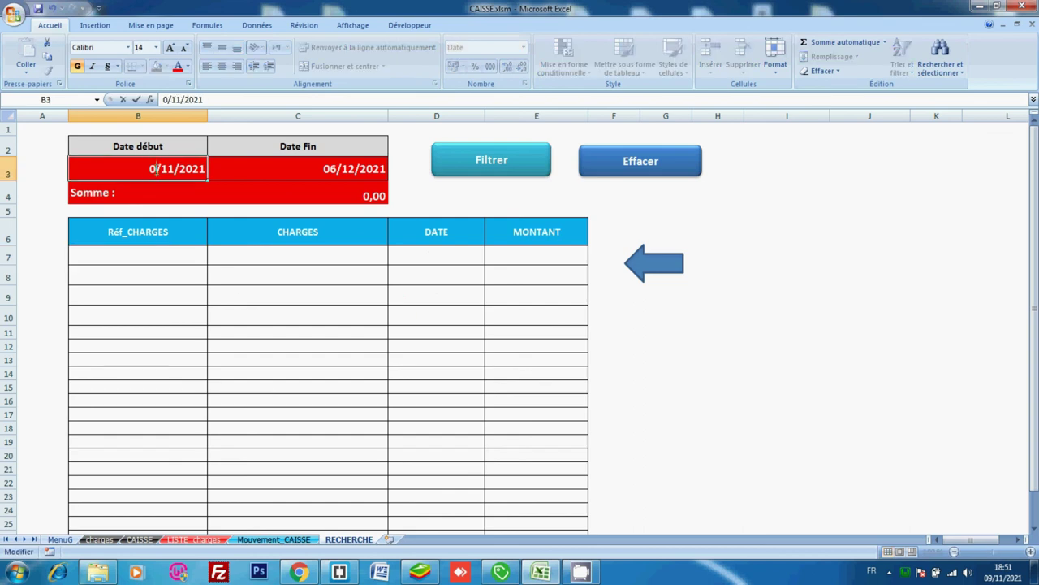
pyautogui.write('9')
pyautogui.press('Return')
pyautogui.doubleClick(331, 169)
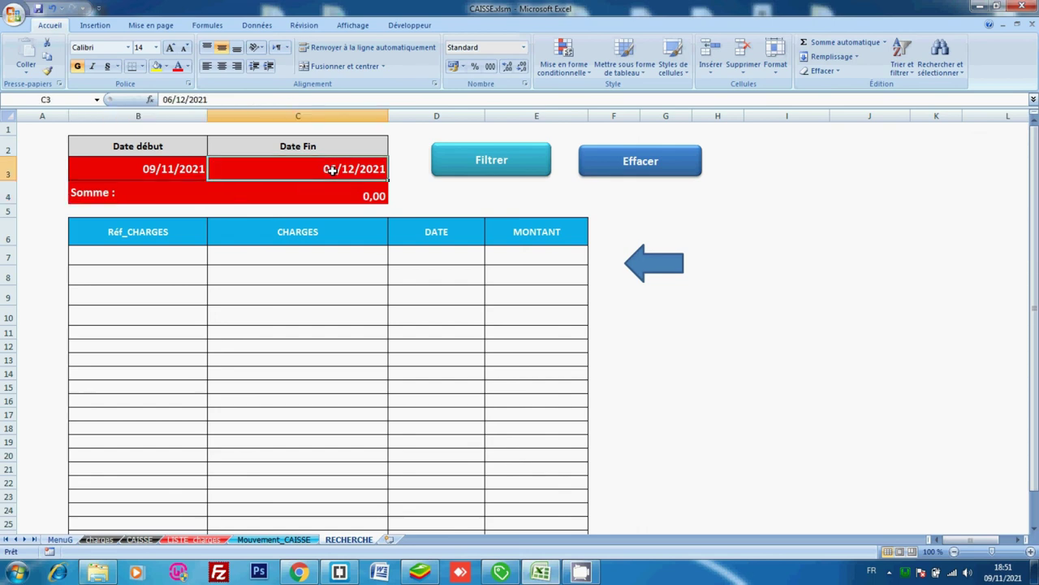
pyautogui.press('BackSpace')
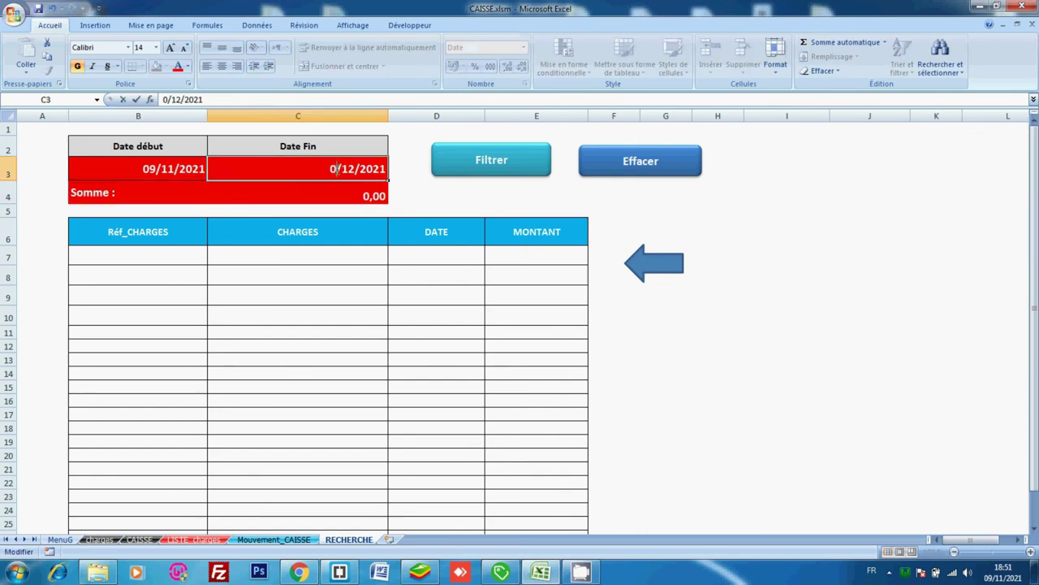
pyautogui.write('9')
pyautogui.press('Return')
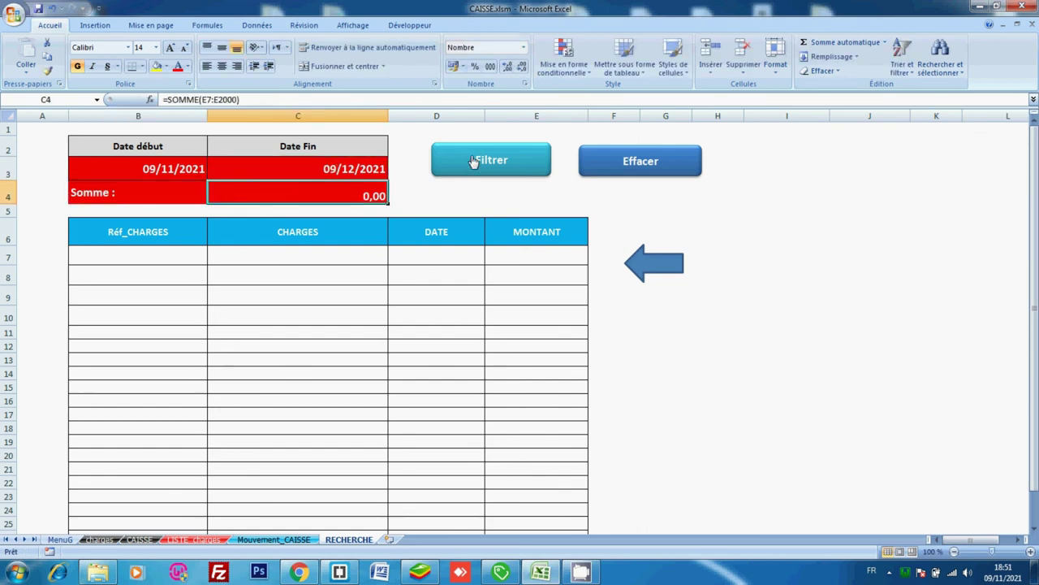
# Step: Filter the dates, then narrow the end date to 09/11/2021 and refilter for a 92,00 total
pyautogui.click(474, 162)
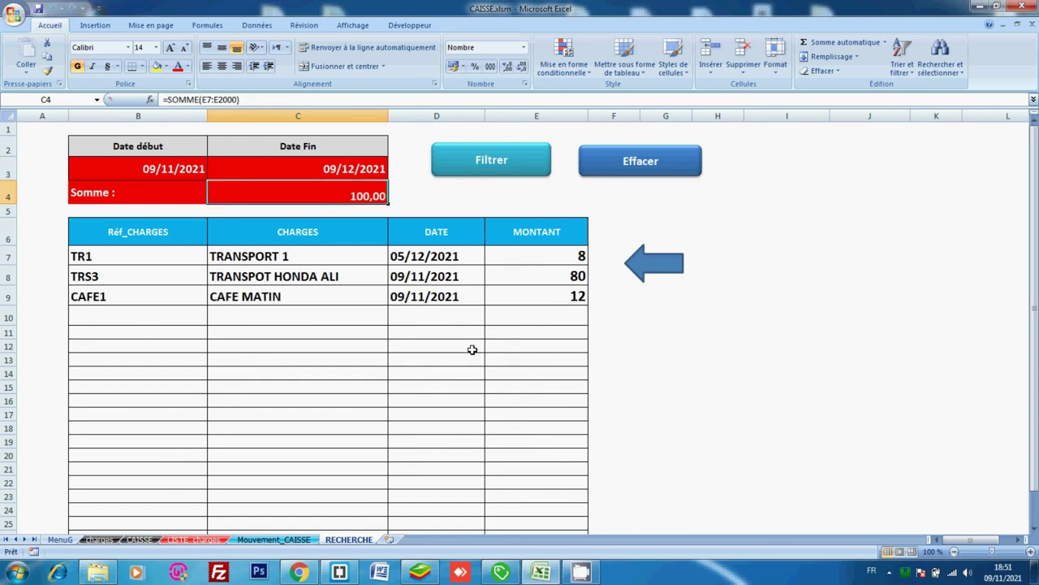
pyautogui.click(354, 168)
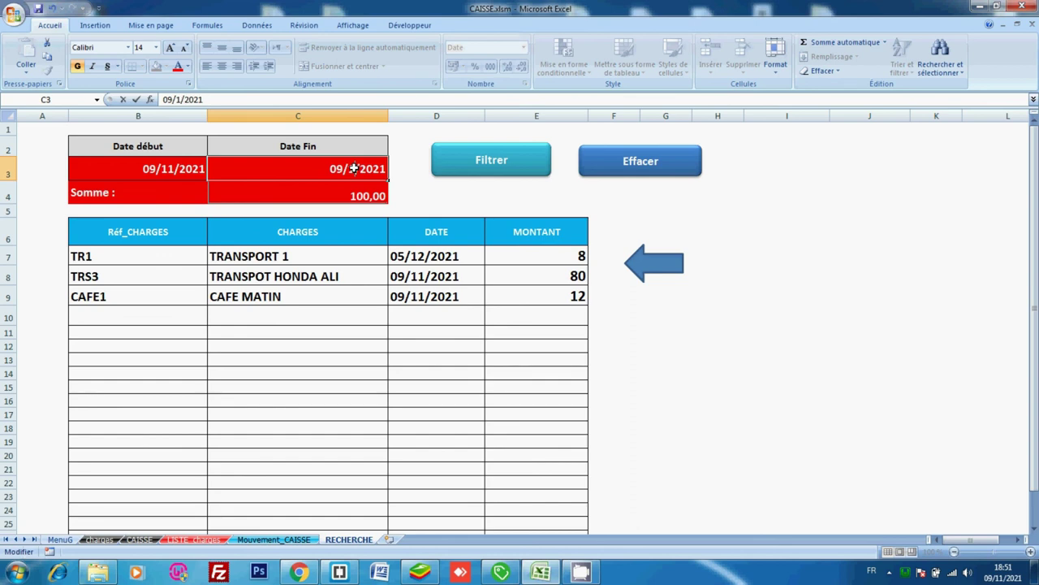
pyautogui.press('BackSpace')
pyautogui.write('1')
pyautogui.press('Return')
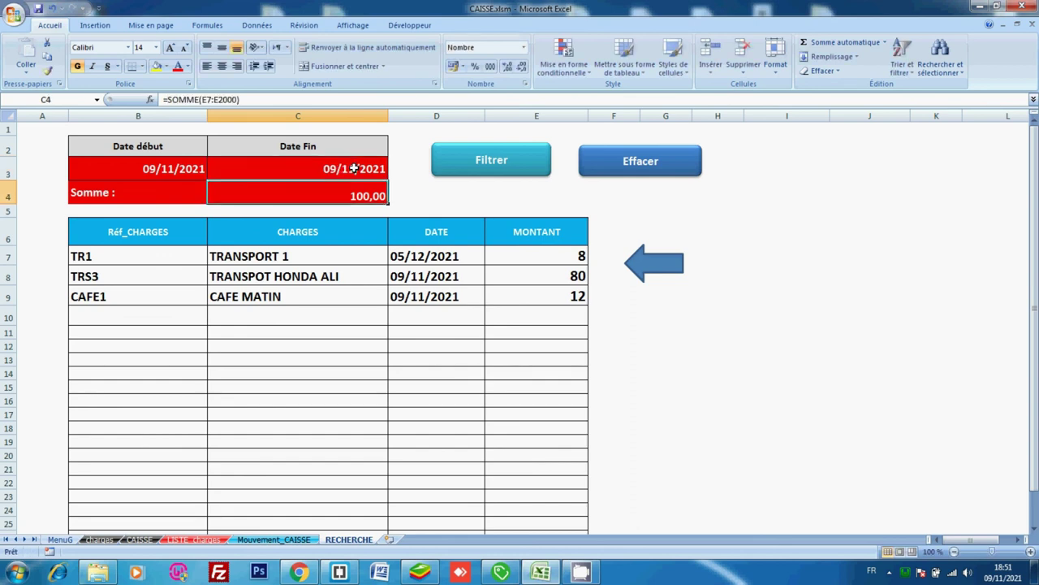
pyautogui.click(491, 160)
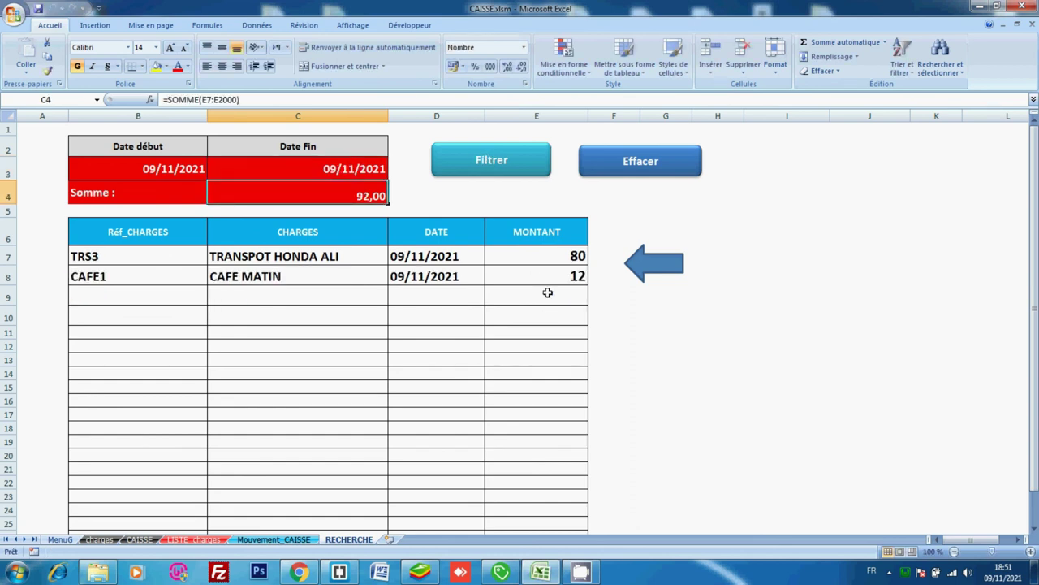